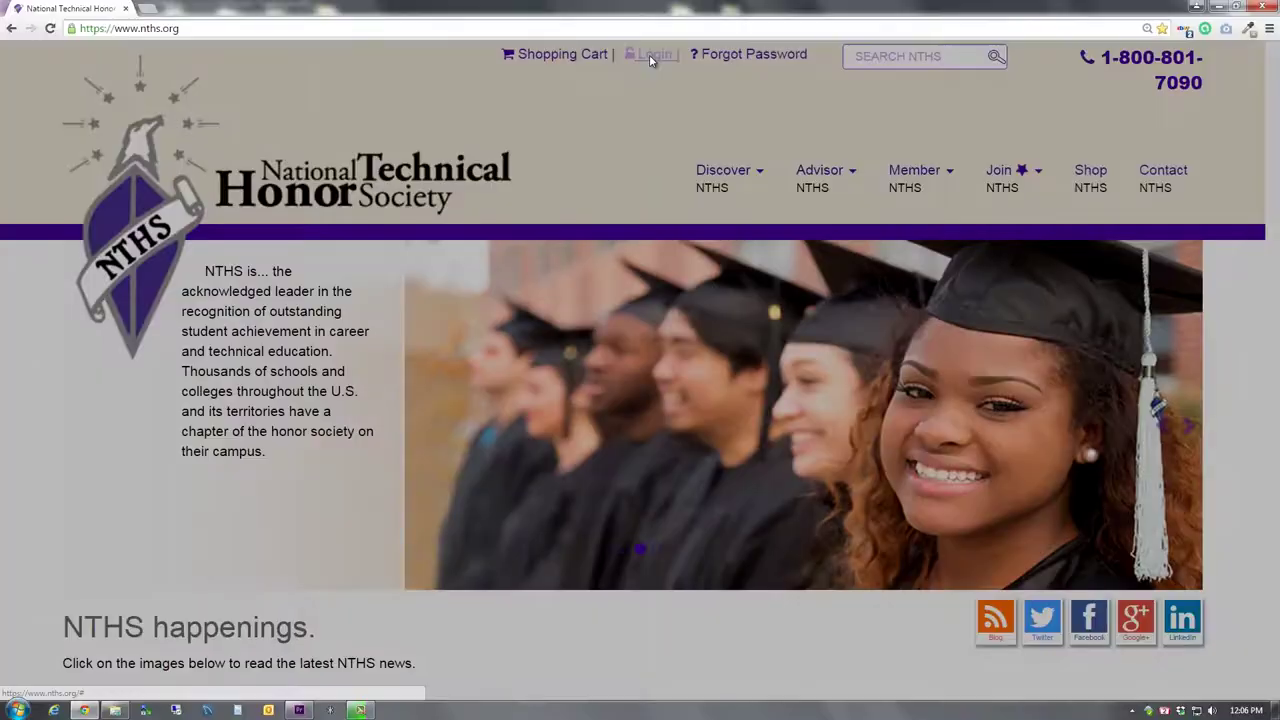
Open the Login to NTHS dialog from the home page's top bar.
{"action": "left_click", "coordinate": [645, 110]}
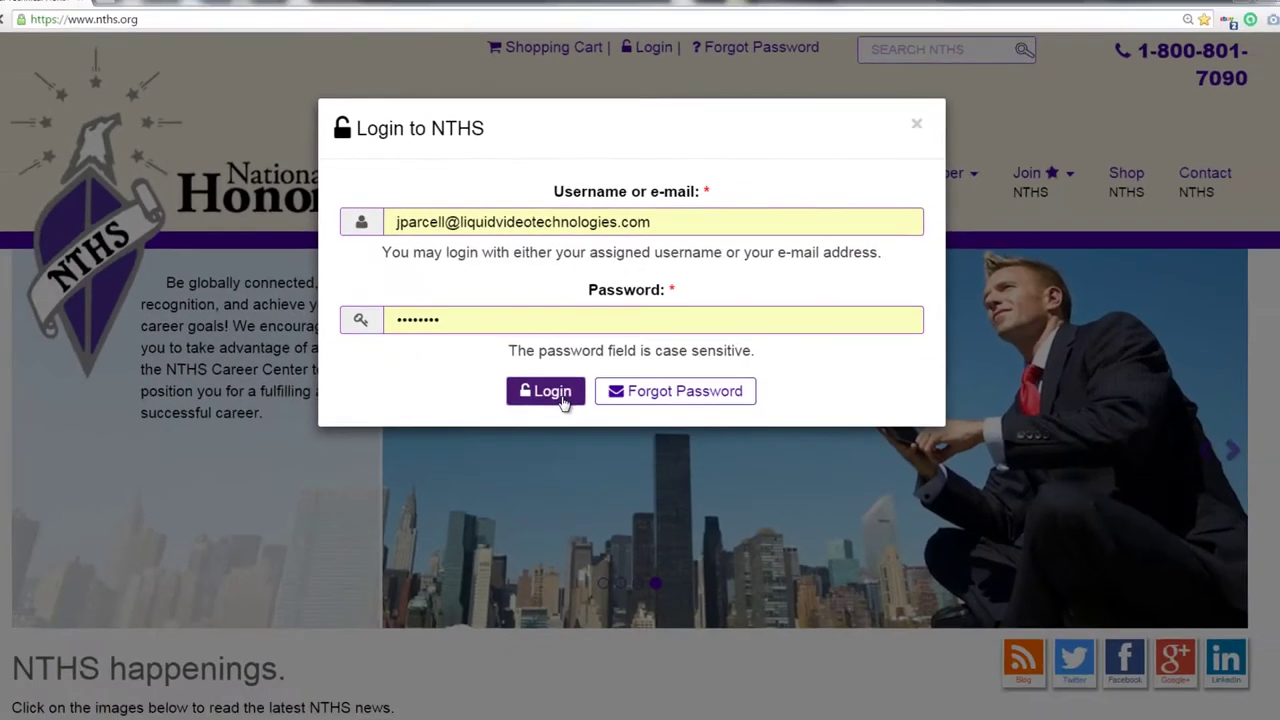
Log in as an advisor, then download and open WeAreNTHS.ppt, the Promotional NTHS PowerPoint Presentation.
{"action": "left_click", "coordinate": [493, 590]}
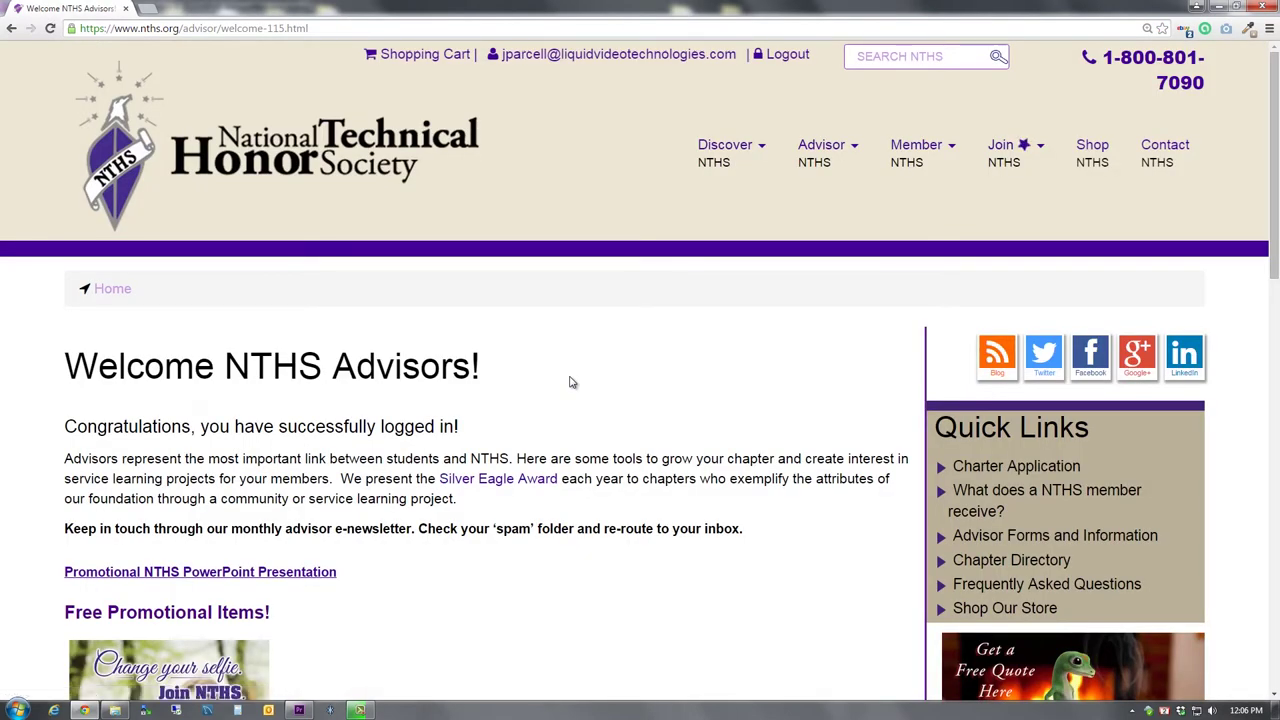
{"action": "scroll", "coordinate": [1276, 150], "scroll_direction": "down", "scroll_amount": 3}
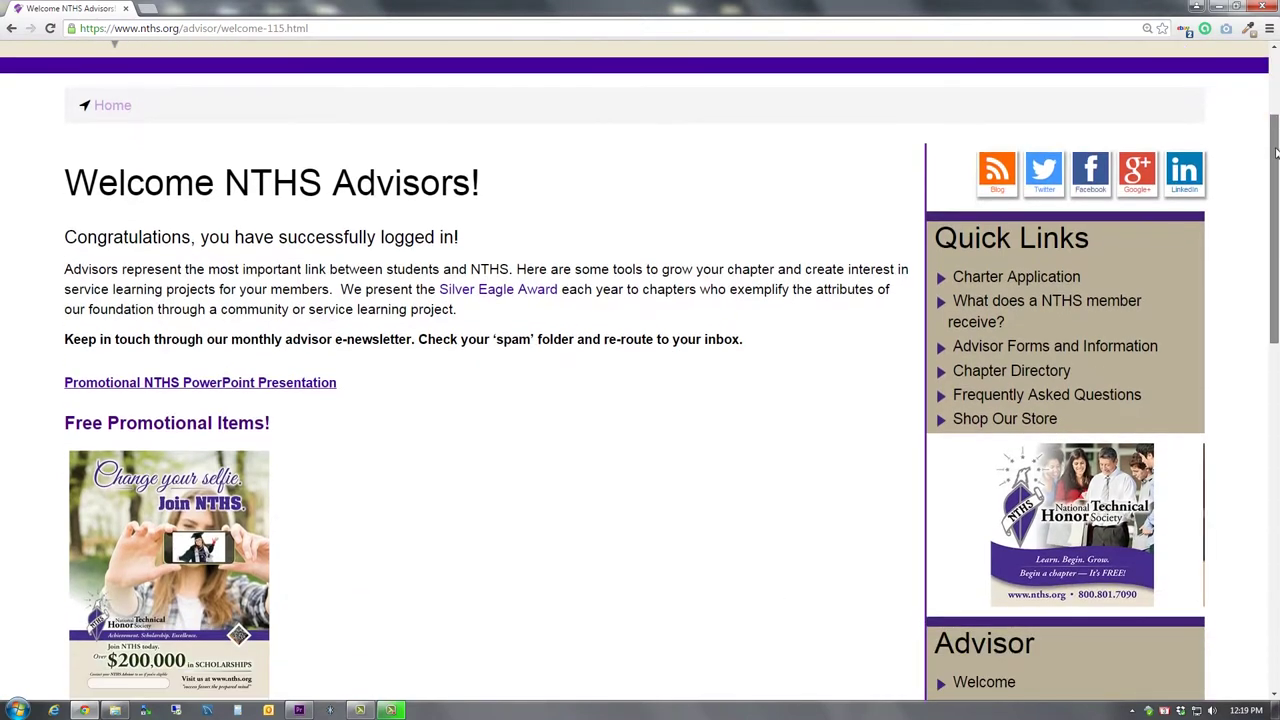
{"action": "left_click_drag", "start_coordinate": [1276, 150], "coordinate": [1276, 325]}
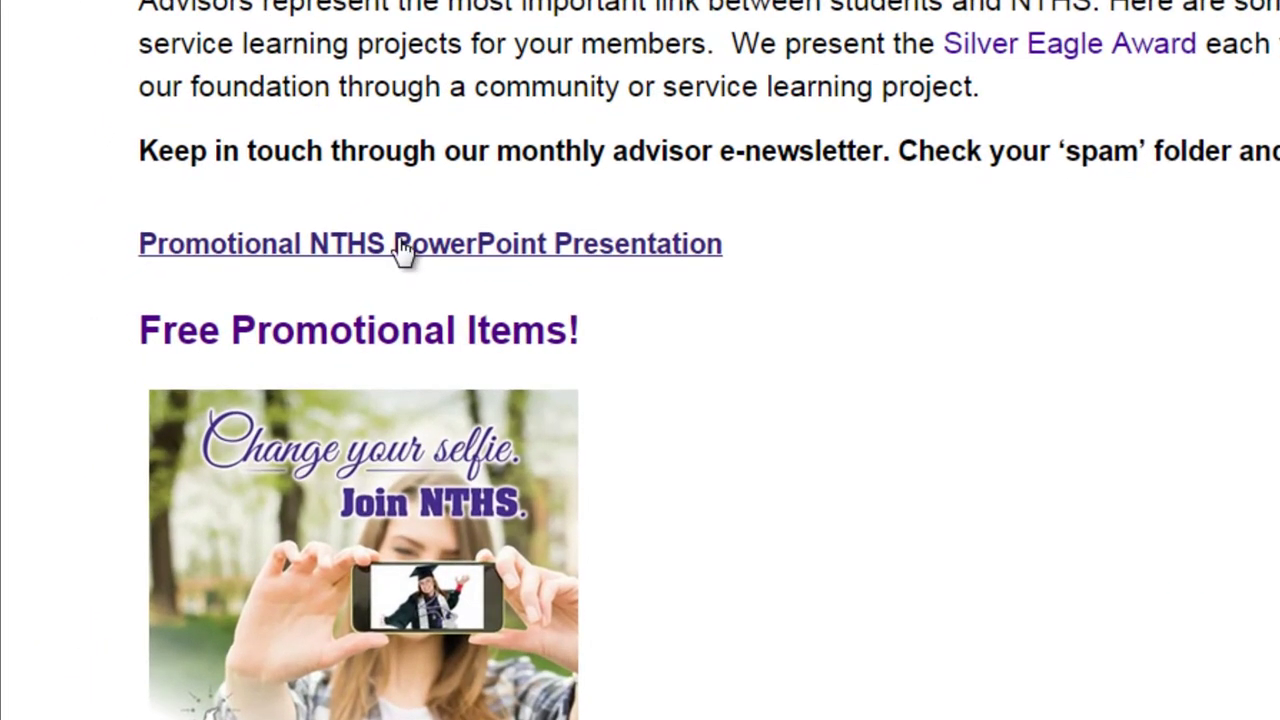
{"action": "left_click", "coordinate": [400, 246]}
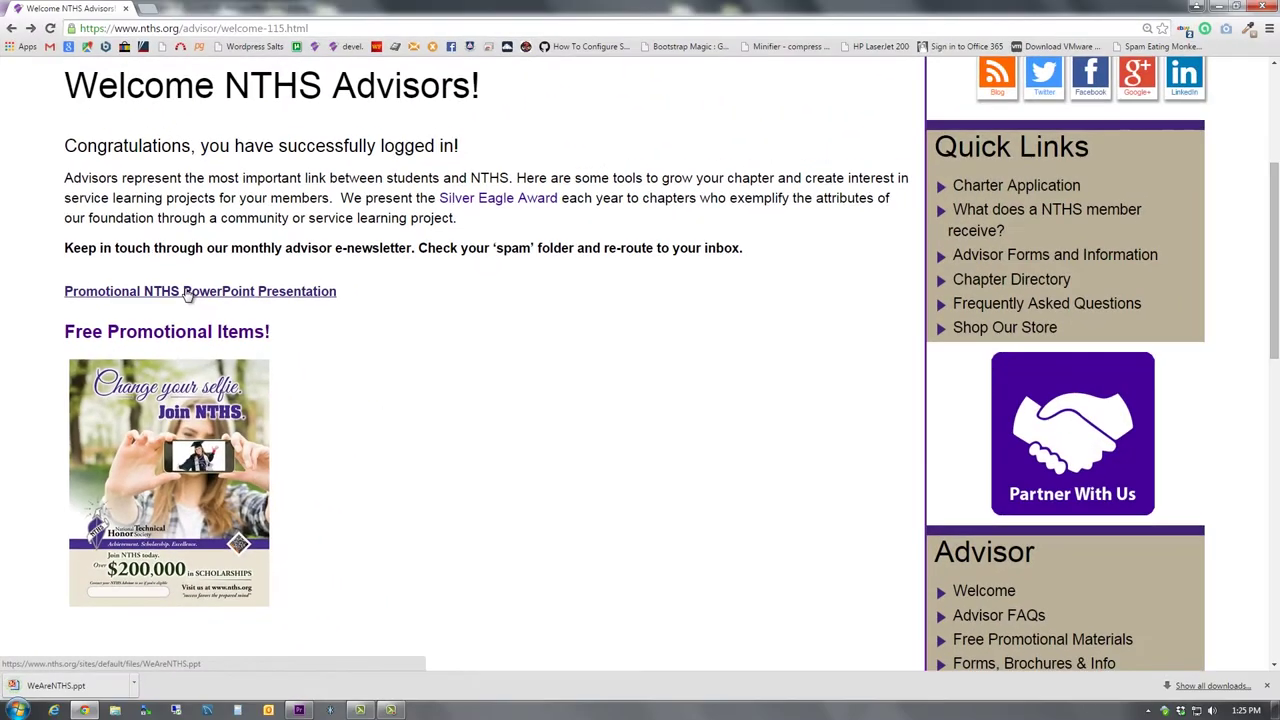
{"action": "left_click", "coordinate": [75, 688]}
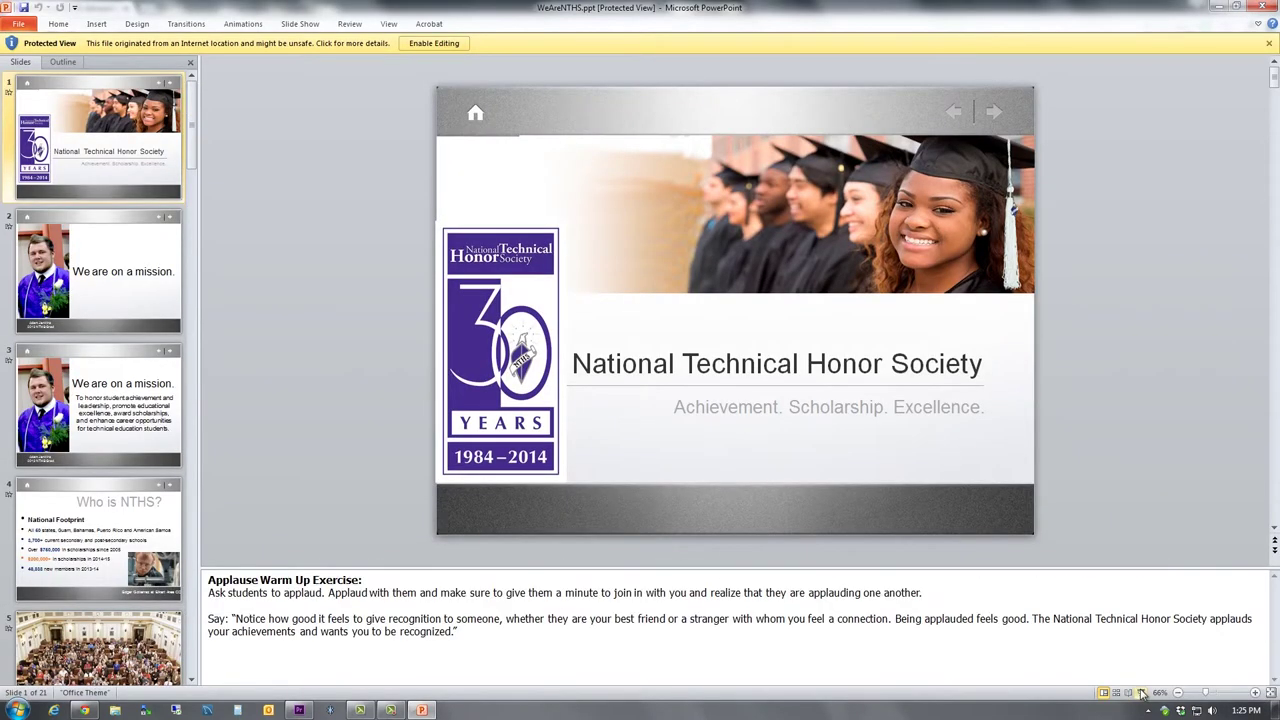
Play WeAreNTHS.ppt as a slide show from the status bar.
{"action": "left_click", "coordinate": [1141, 693]}
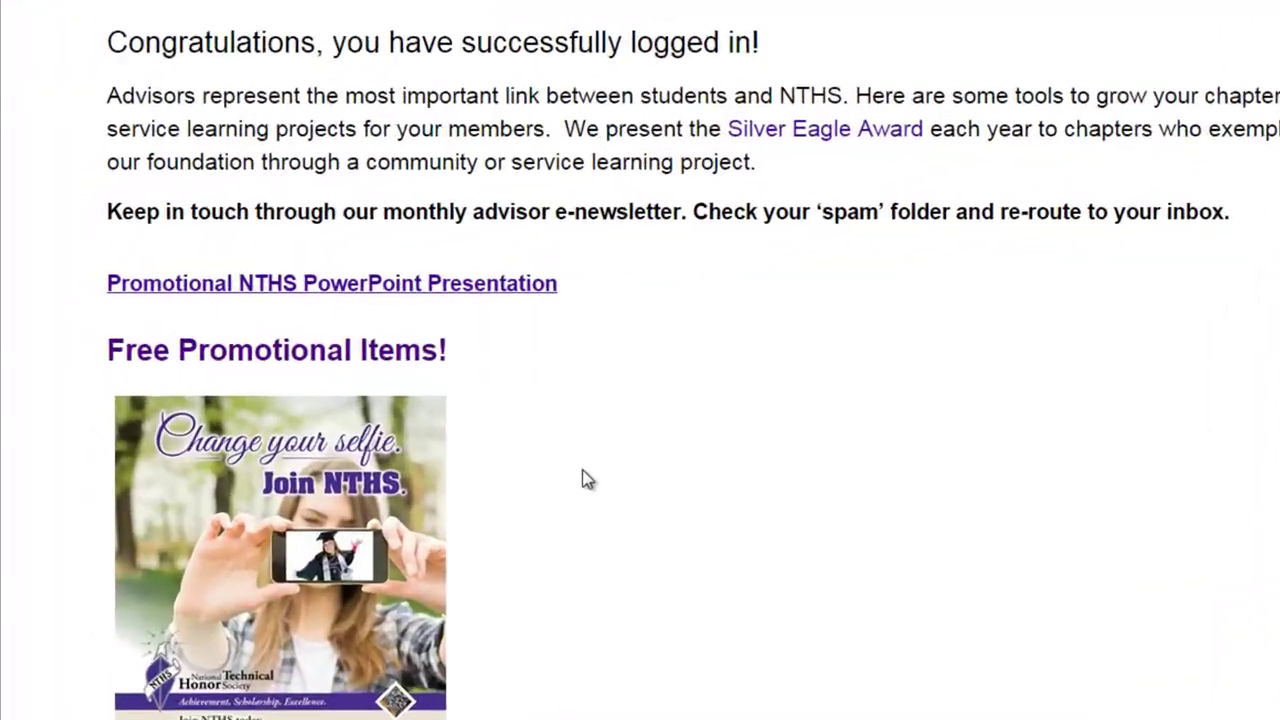
Browse Free Promotional Items and the Advisor Pocket Guide PDF, then go to Advisor FAQ's.
{"action": "left_click", "coordinate": [410, 372]}
{"action": "left_click_drag", "start_coordinate": [1276, 138], "coordinate": [1277, 305]}
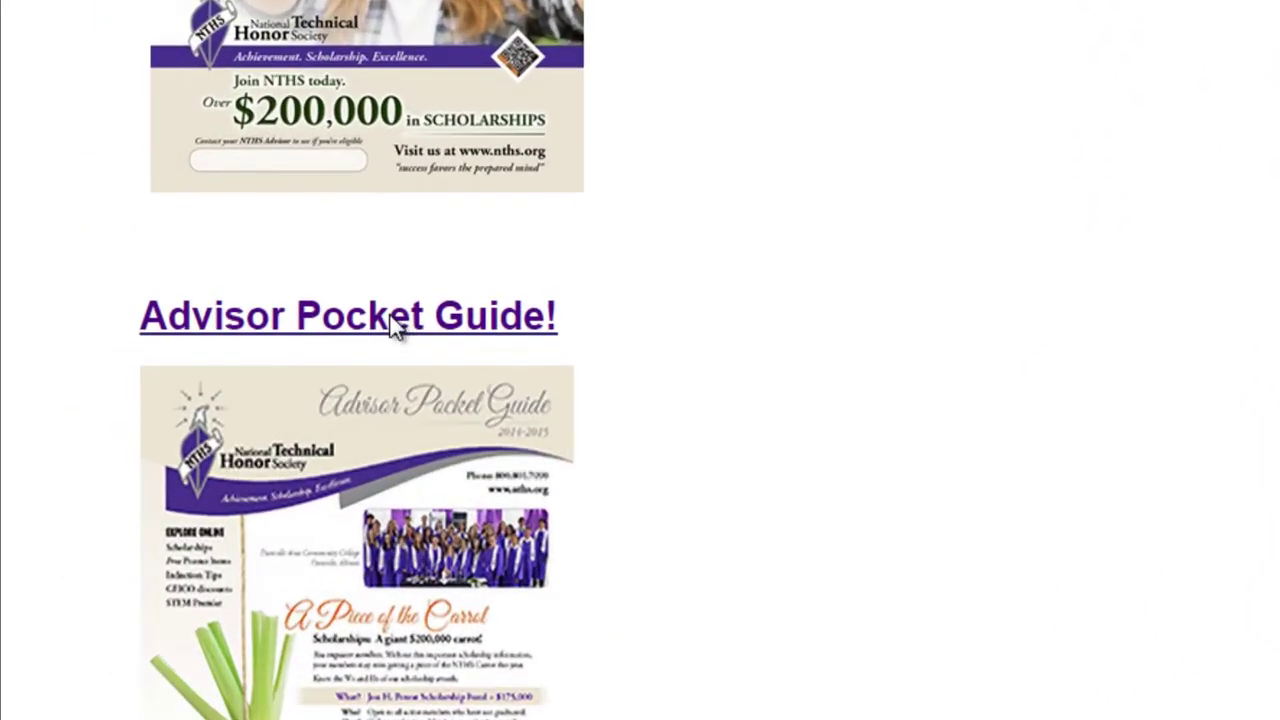
{"action": "left_click", "coordinate": [397, 327]}
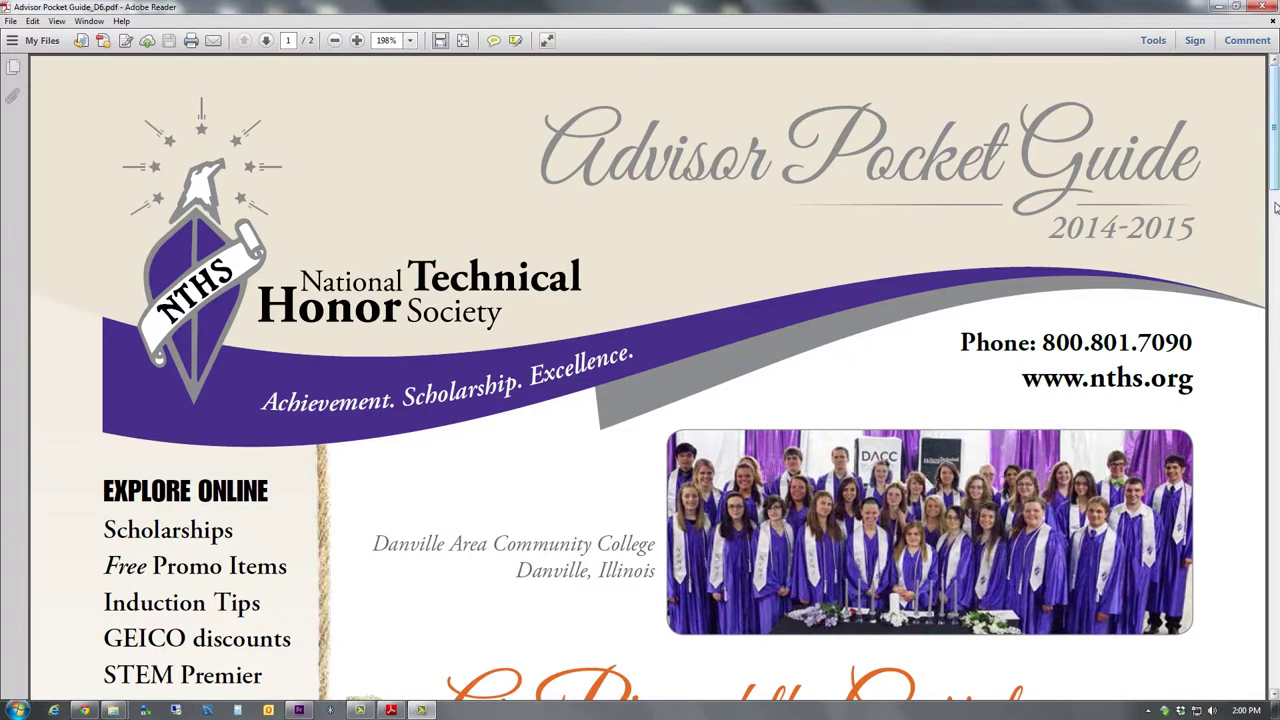
{"action": "left_click_drag", "start_coordinate": [1277, 207], "coordinate": [1271, 412]}
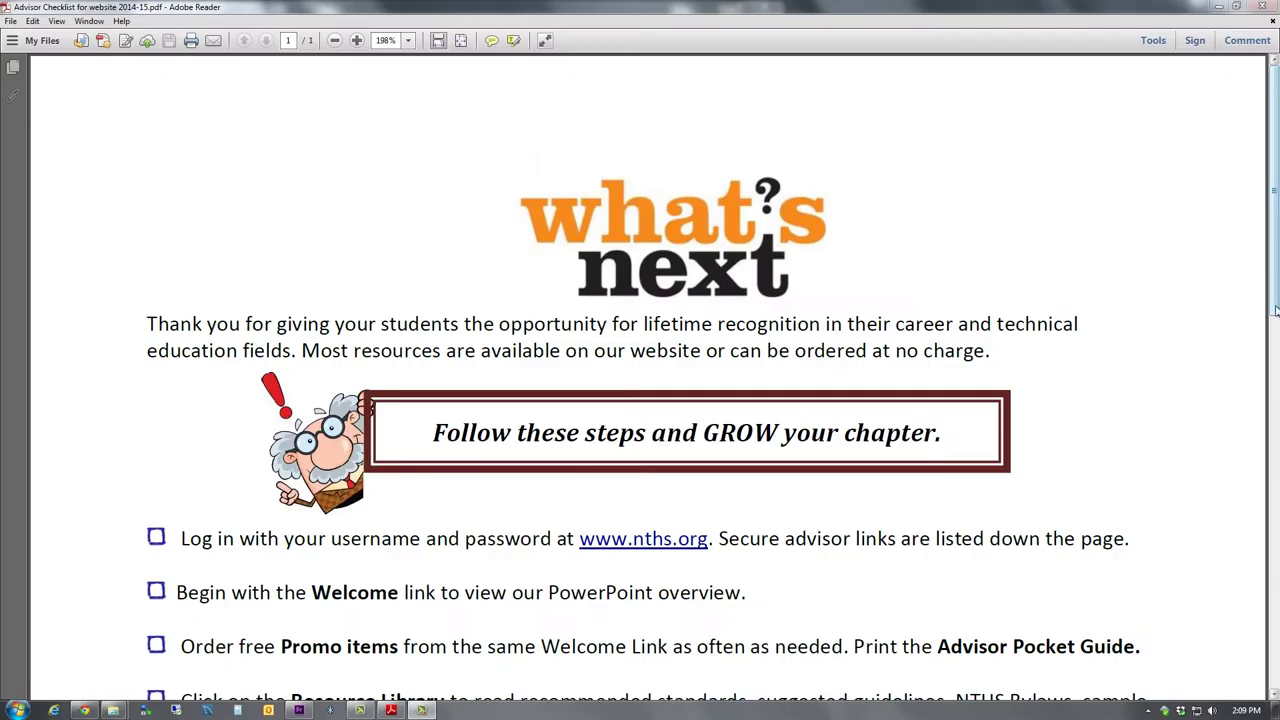
{"action": "left_click_drag", "start_coordinate": [1276, 405], "coordinate": [1276, 690]}
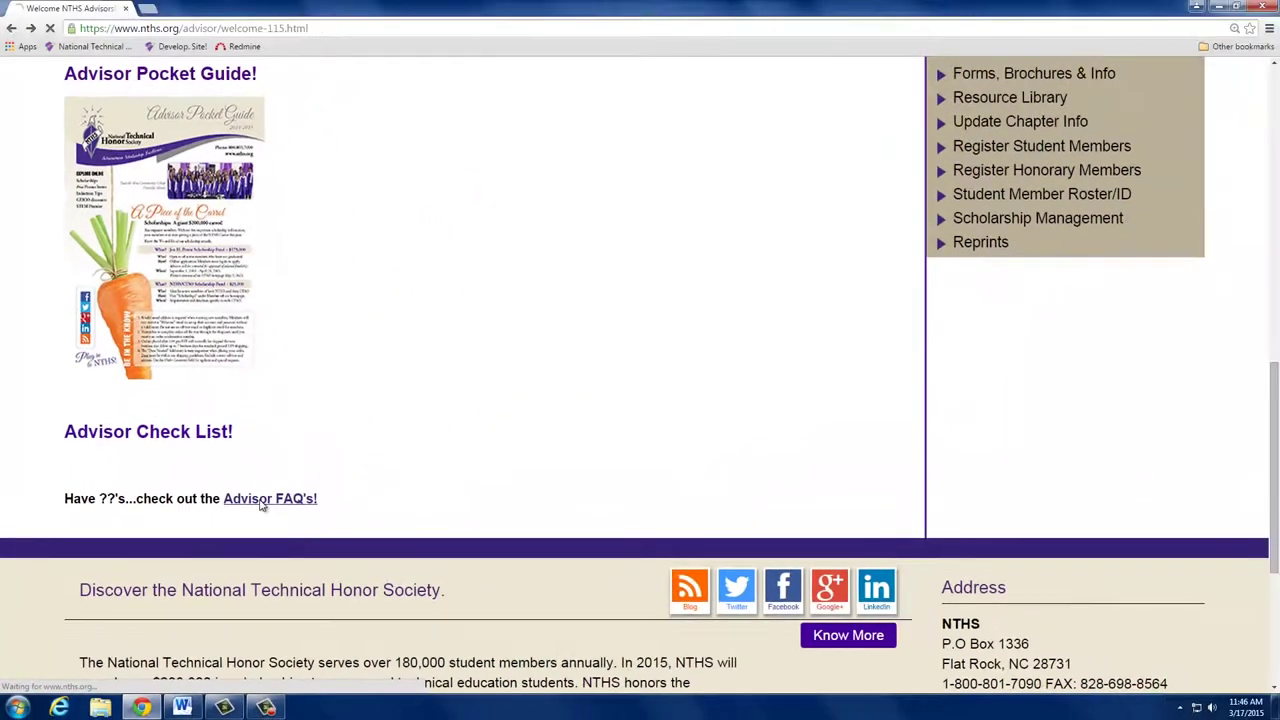
{"action": "left_click", "coordinate": [615, 362]}
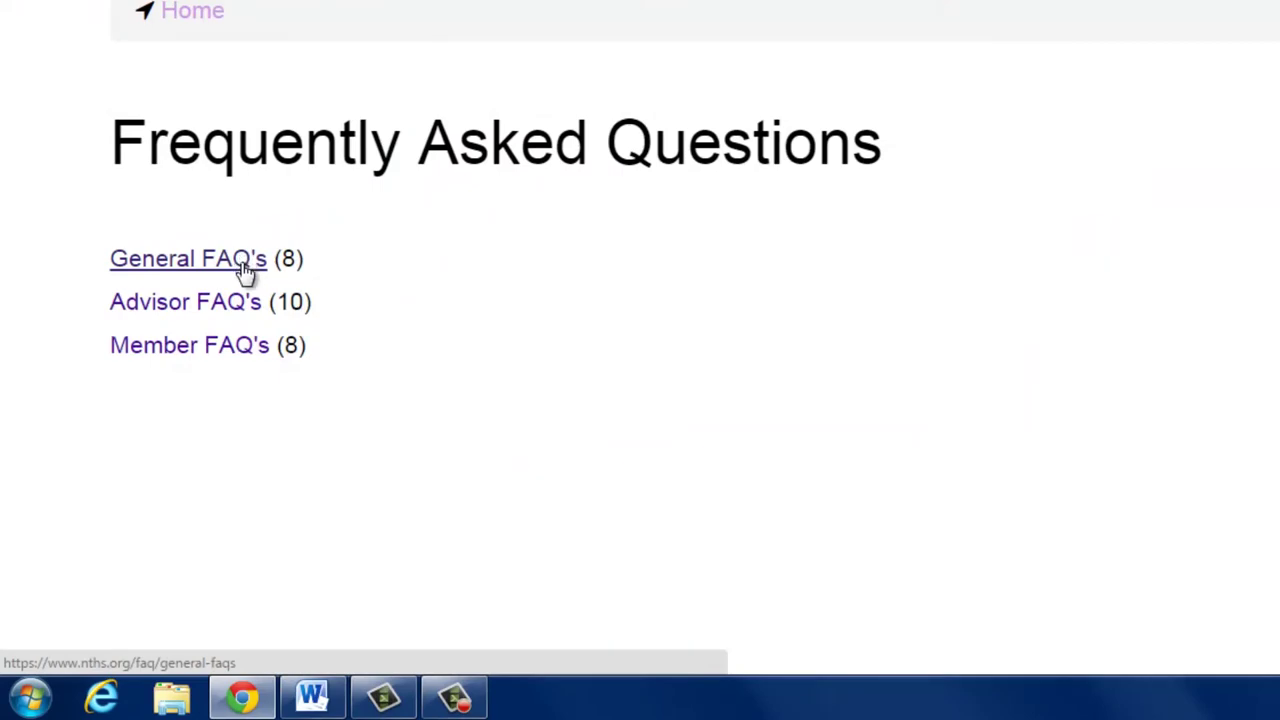
Expand and collapse the ten Advisor FAQ's questions on the Frequently Asked Questions page.
{"action": "left_click", "coordinate": [252, 306]}
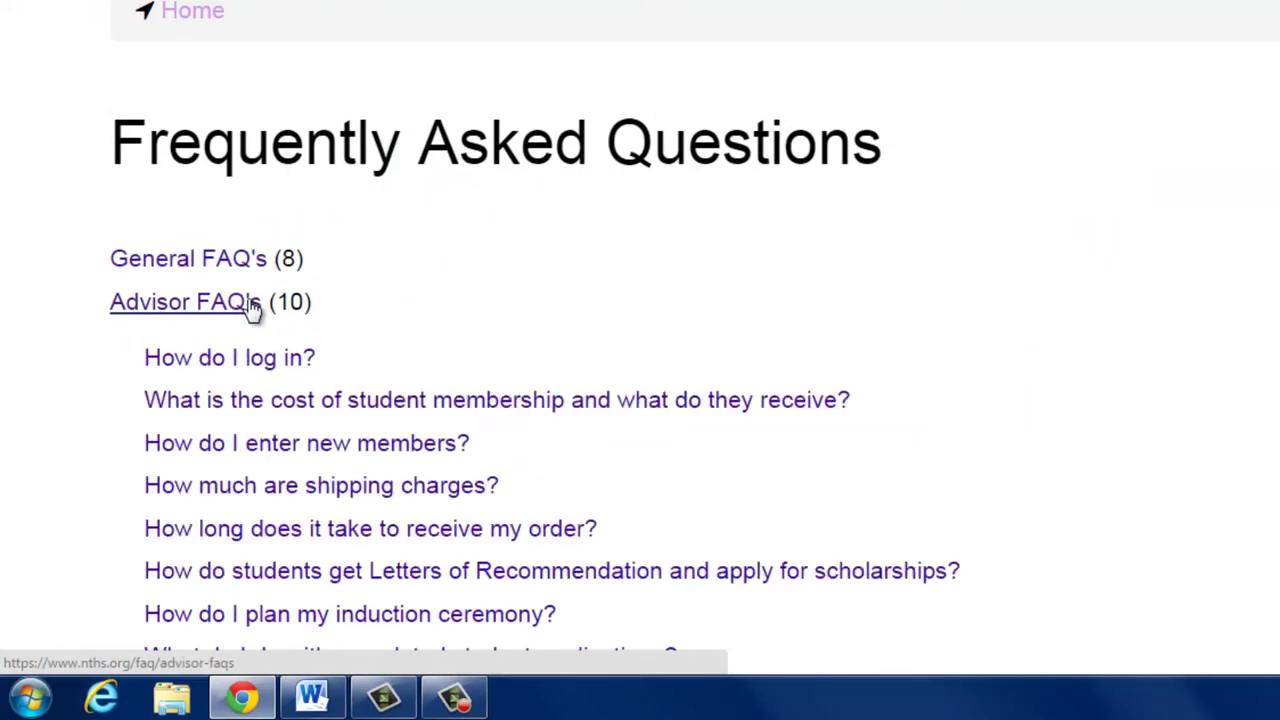
{"action": "left_click", "coordinate": [253, 309]}
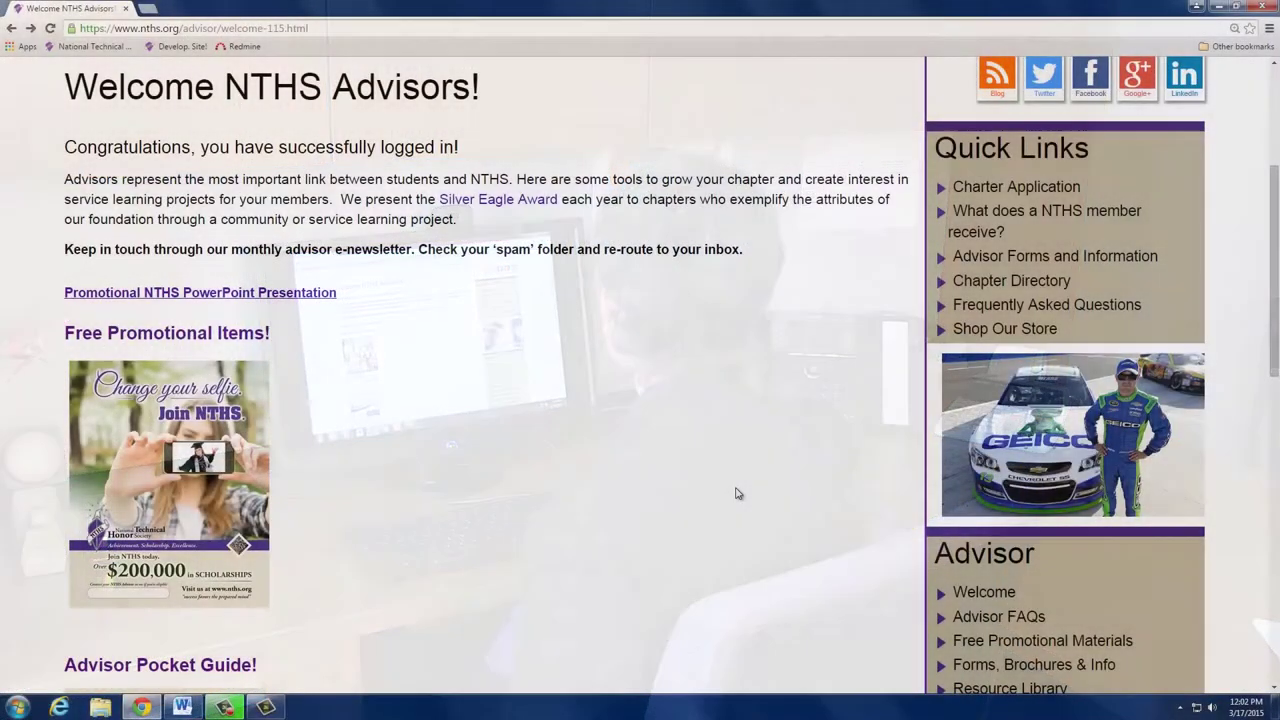
{"action": "scroll", "coordinate": [735, 493], "scroll_direction": "down", "scroll_amount": 3}
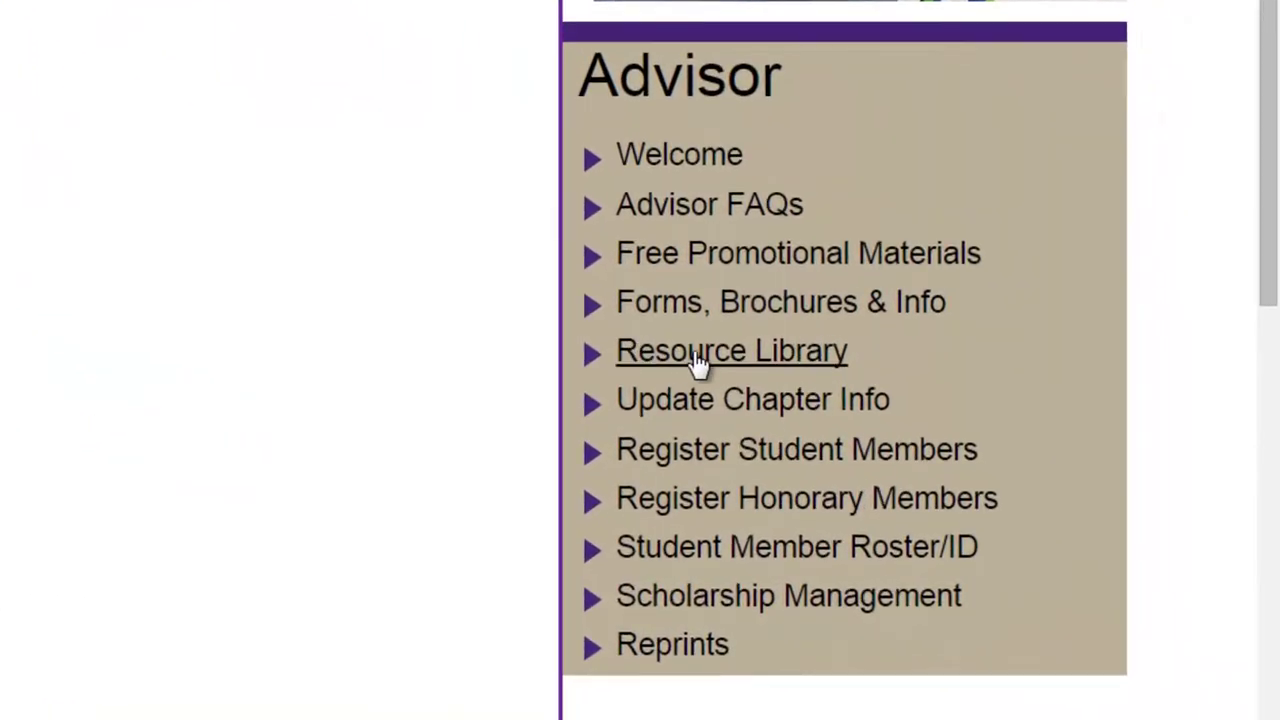
Open the Chapter Resource Library and choose NTHS ByLaws from its list.
{"action": "left_click", "coordinate": [698, 362]}
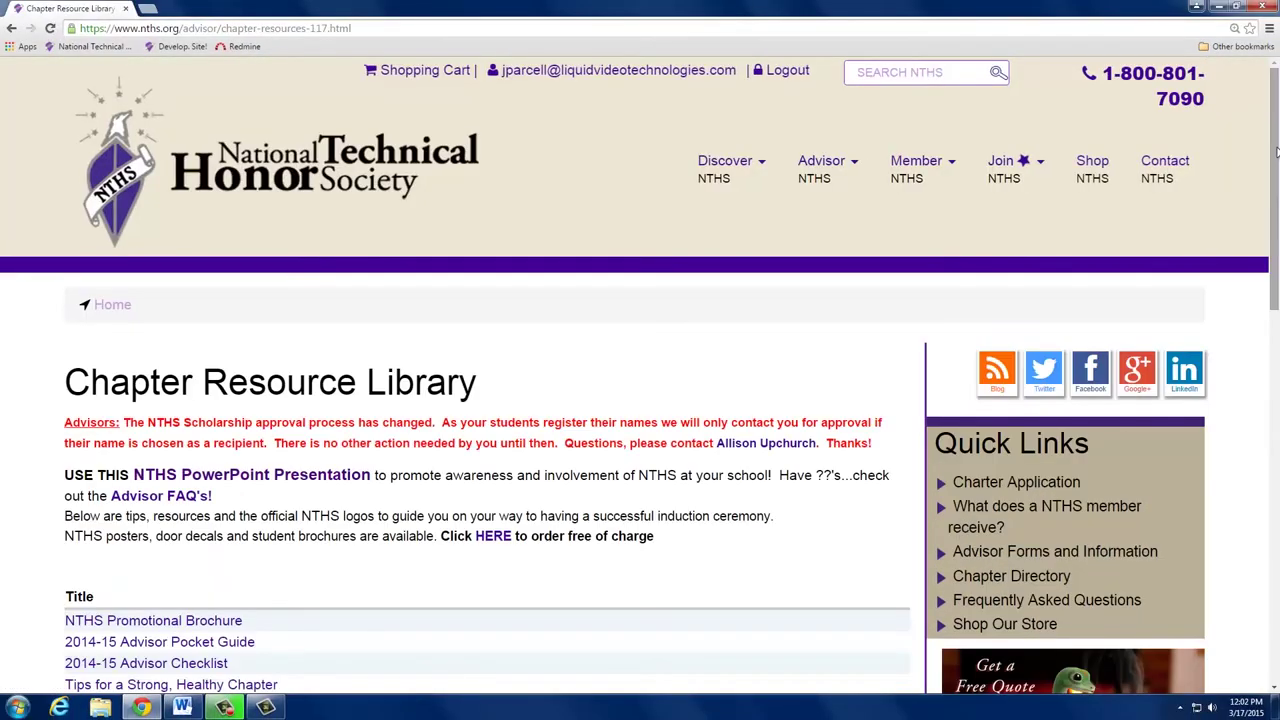
{"action": "left_click_drag", "start_coordinate": [1277, 137], "coordinate": [1277, 372]}
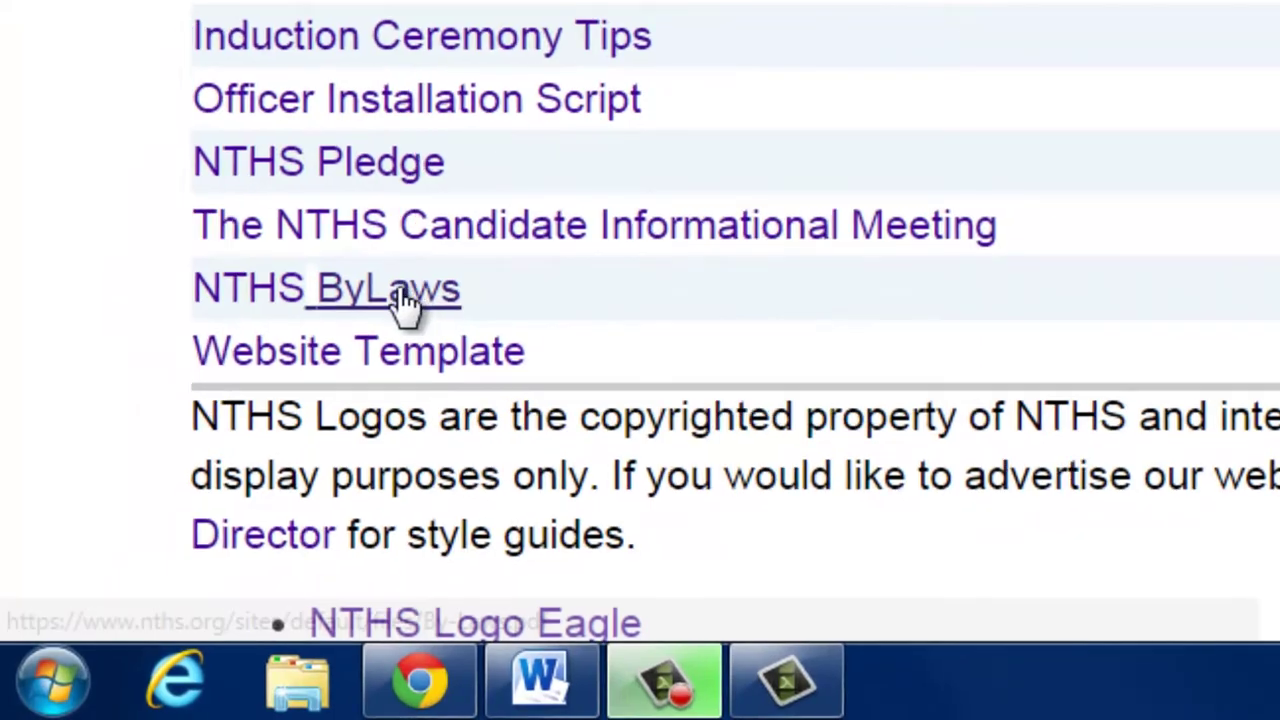
{"action": "left_click", "coordinate": [405, 298]}
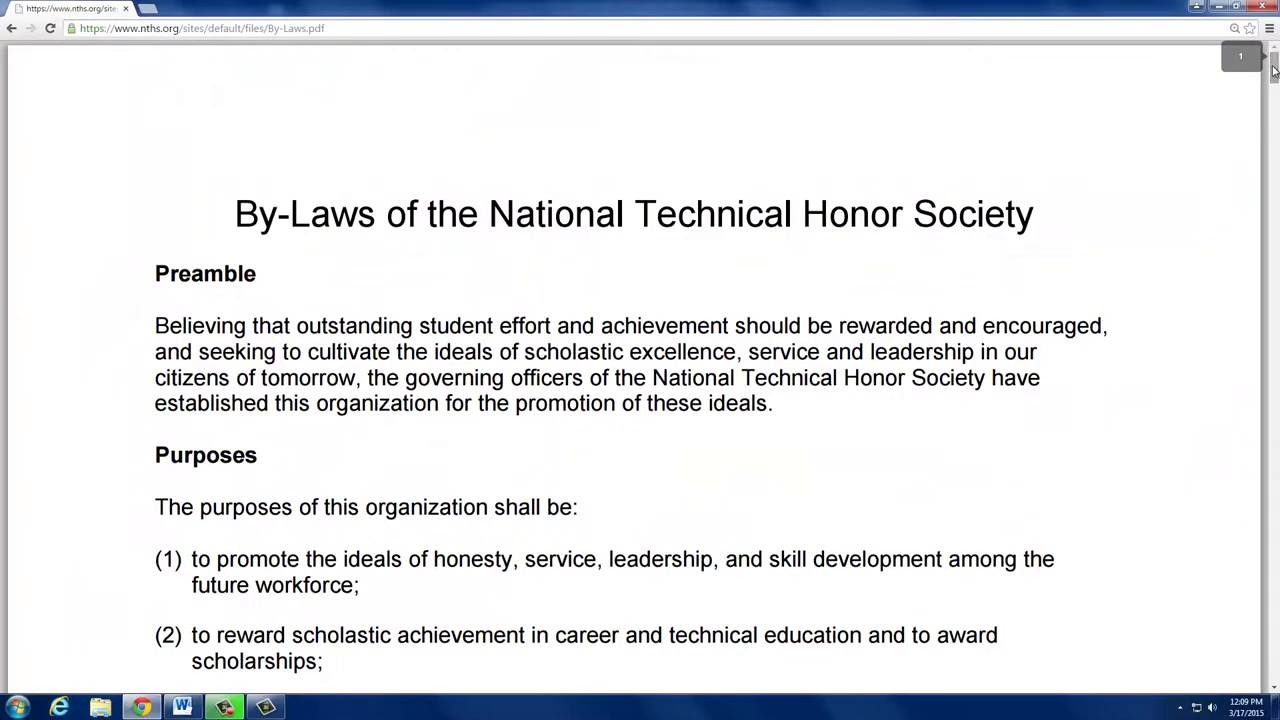
Scroll through the NTHS By-Laws PDF, then scroll the advisors' page to the sidebar.
{"action": "left_click_drag", "start_coordinate": [1274, 70], "coordinate": [1275, 365]}
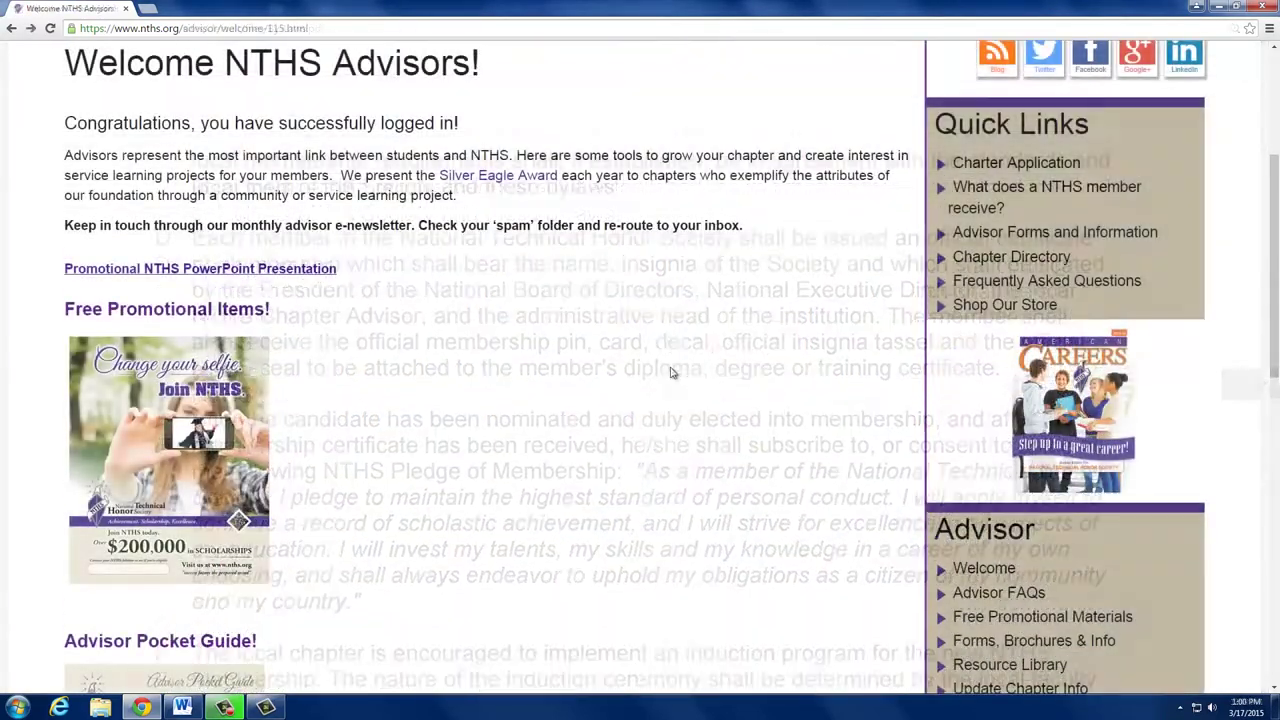
{"action": "scroll", "coordinate": [673, 373], "scroll_direction": "down", "scroll_amount": 3}
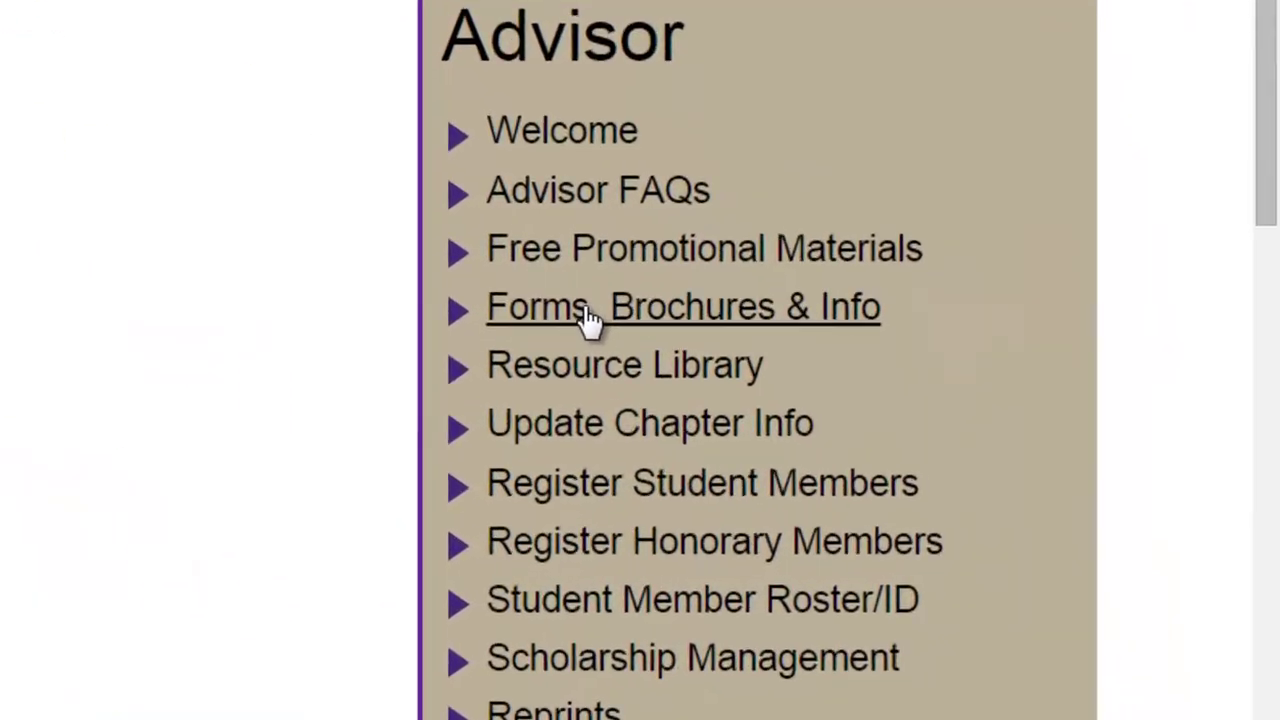
Open the Forms and Information page and scroll through its brochures, forms and certificates.
{"action": "left_click", "coordinate": [994, 470]}
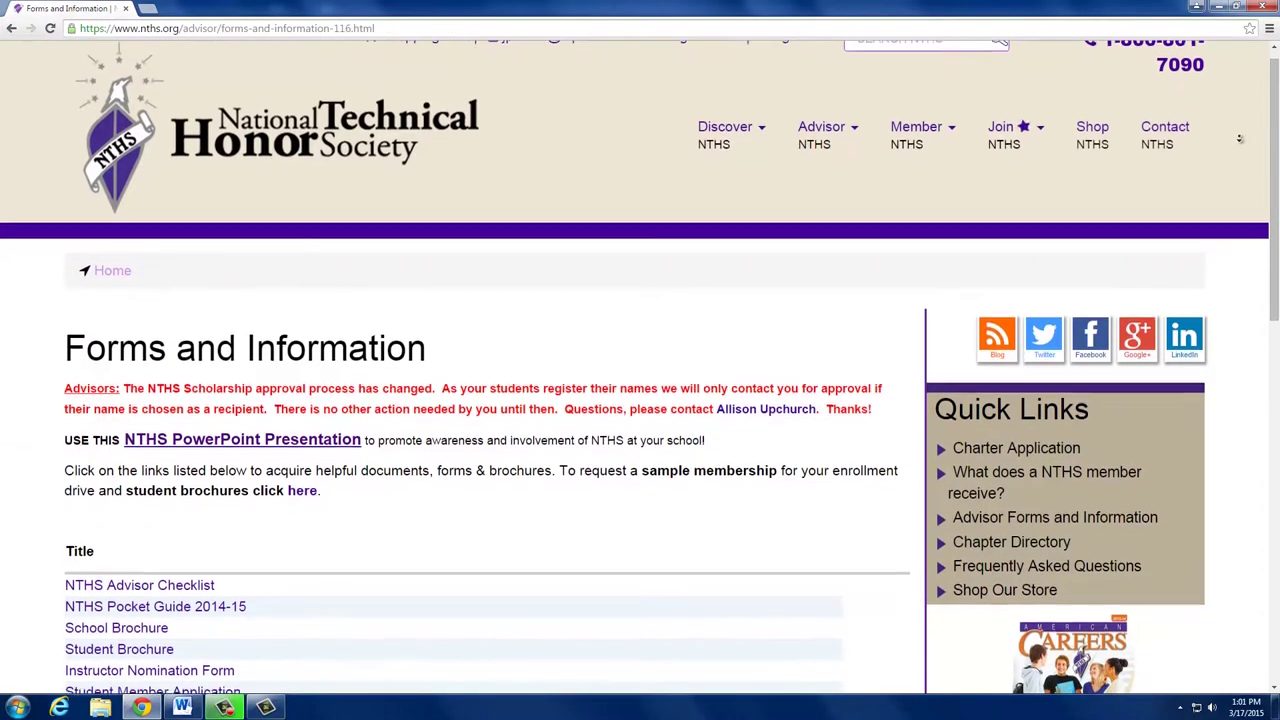
{"action": "scroll", "coordinate": [1239, 139], "scroll_direction": "down", "scroll_amount": 1}
{"action": "scroll", "coordinate": [1239, 139], "scroll_direction": "down", "scroll_amount": 1}
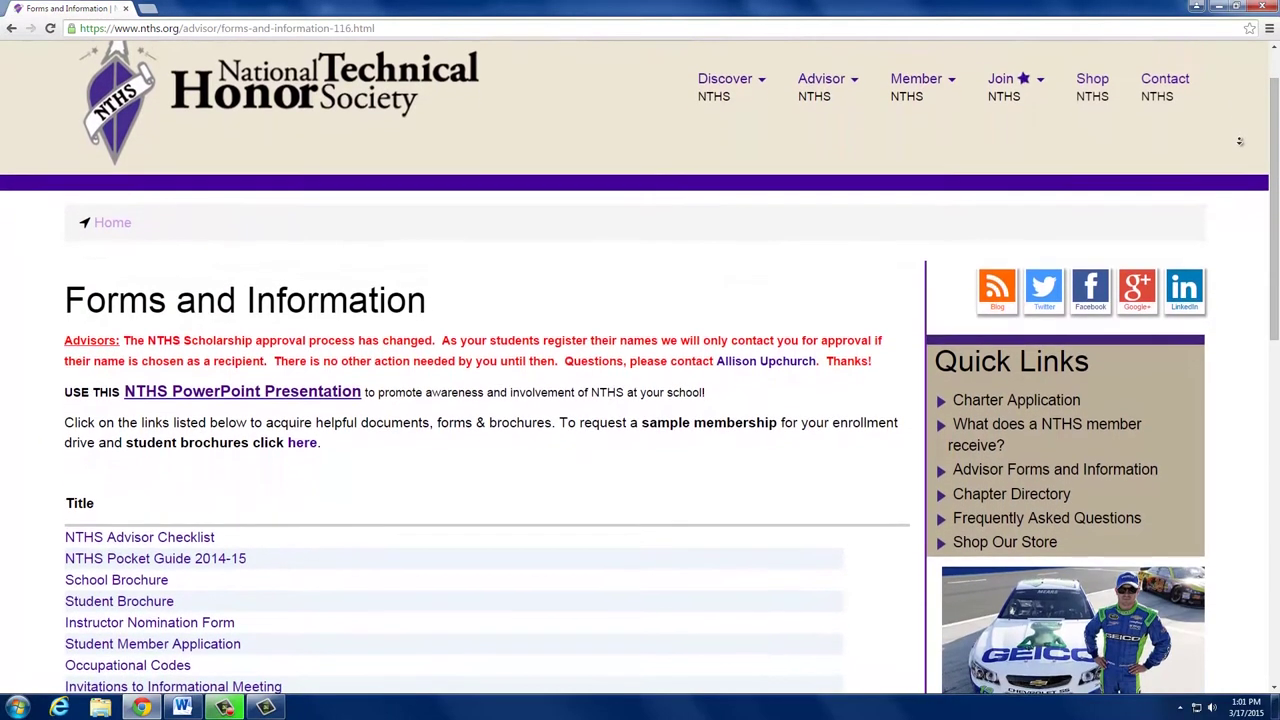
{"action": "scroll", "coordinate": [1239, 141], "scroll_direction": "down", "scroll_amount": 3}
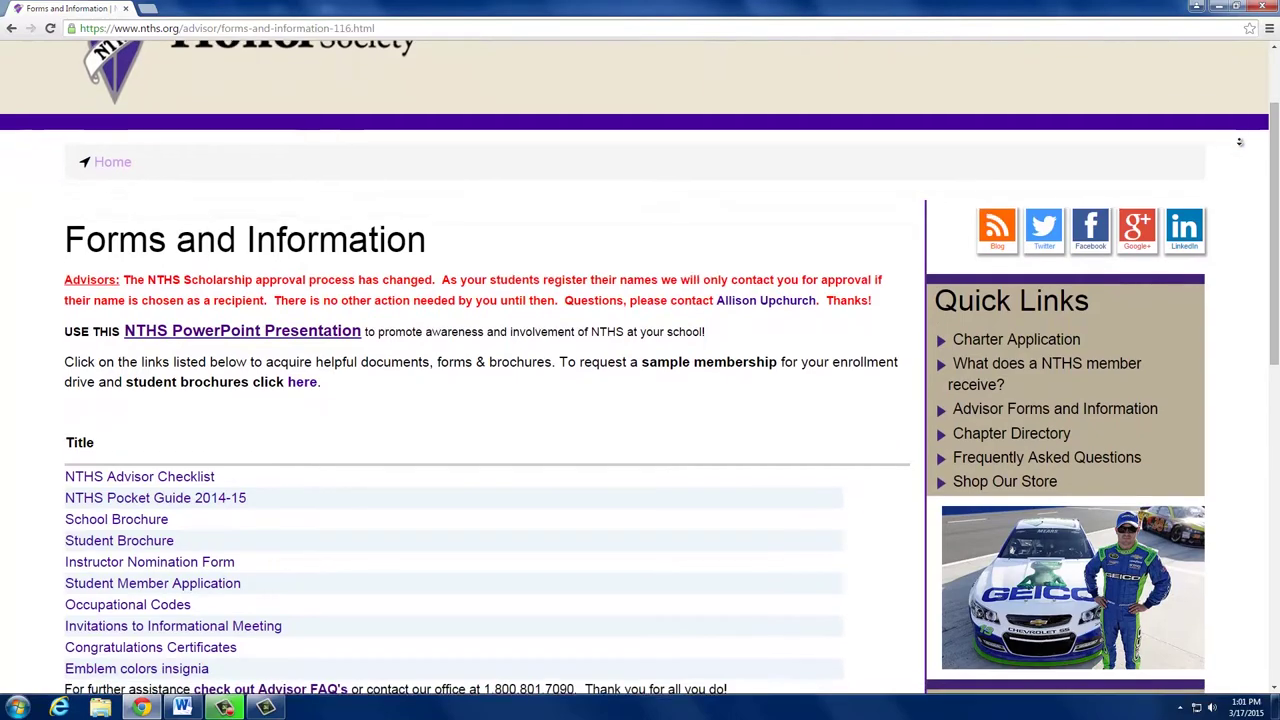
{"action": "scroll", "coordinate": [1239, 142], "scroll_direction": "down", "scroll_amount": 2}
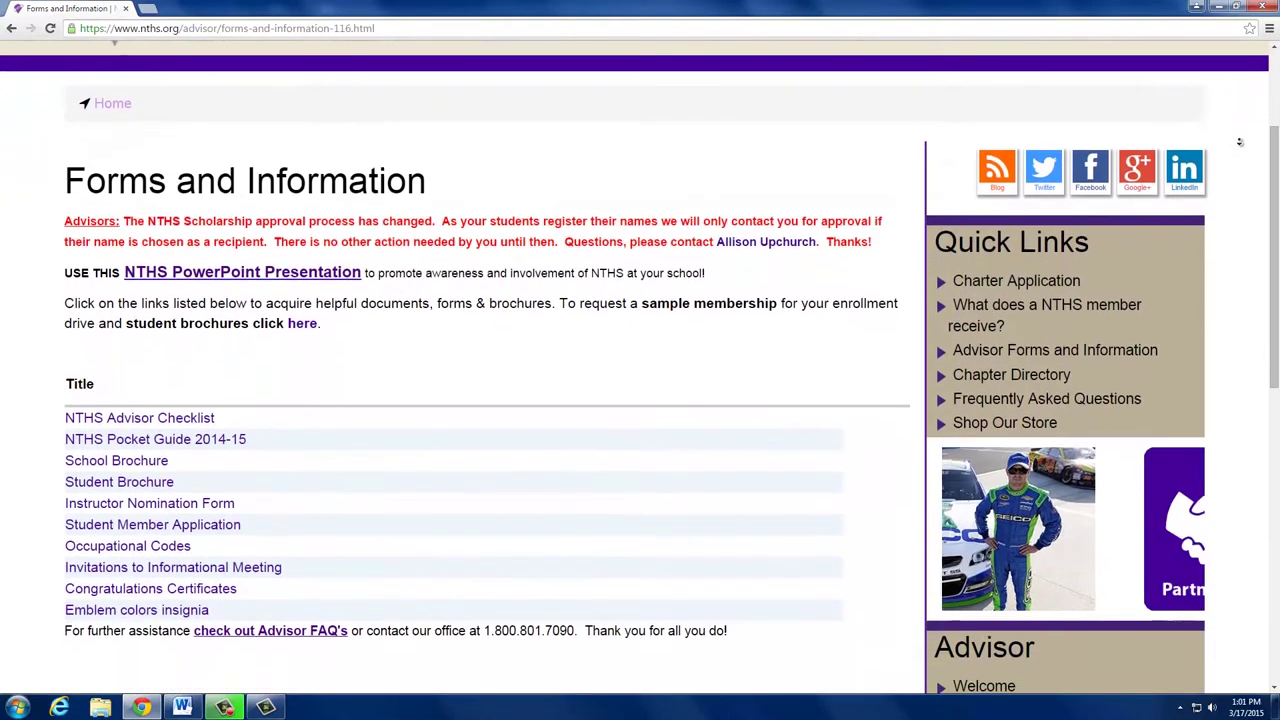
{"action": "scroll", "coordinate": [1239, 142], "scroll_direction": "down", "scroll_amount": 2}
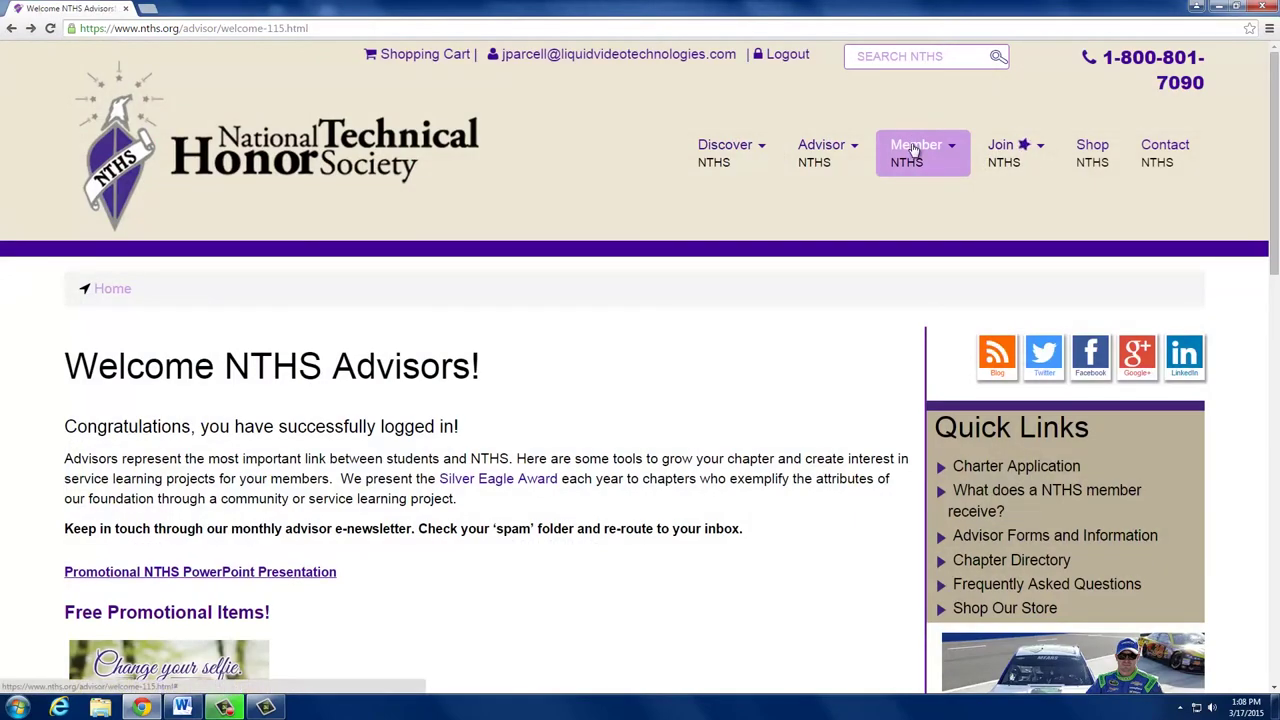
Open Member > Scholarships and review the HOSA, SkillsUSA, DECA, FCCLA, FBLA-PBL and BPA awards.
{"action": "left_click", "coordinate": [914, 150]}
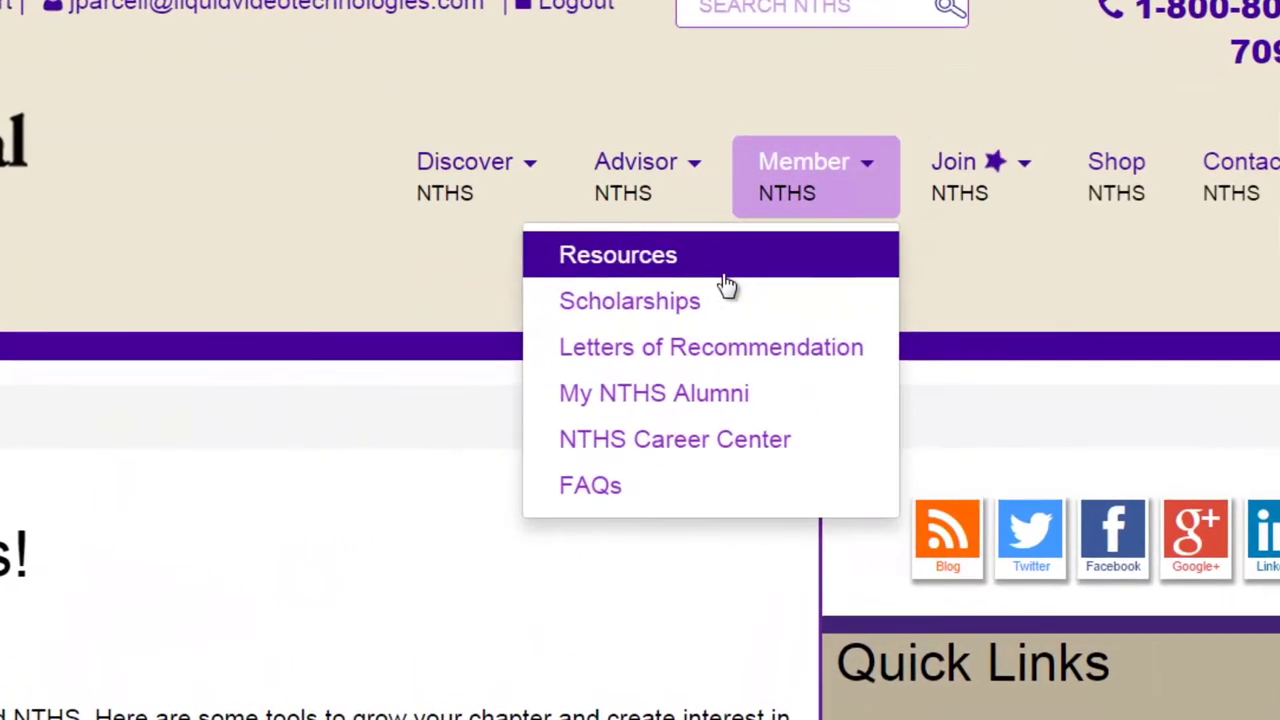
{"action": "left_click", "coordinate": [707, 310]}
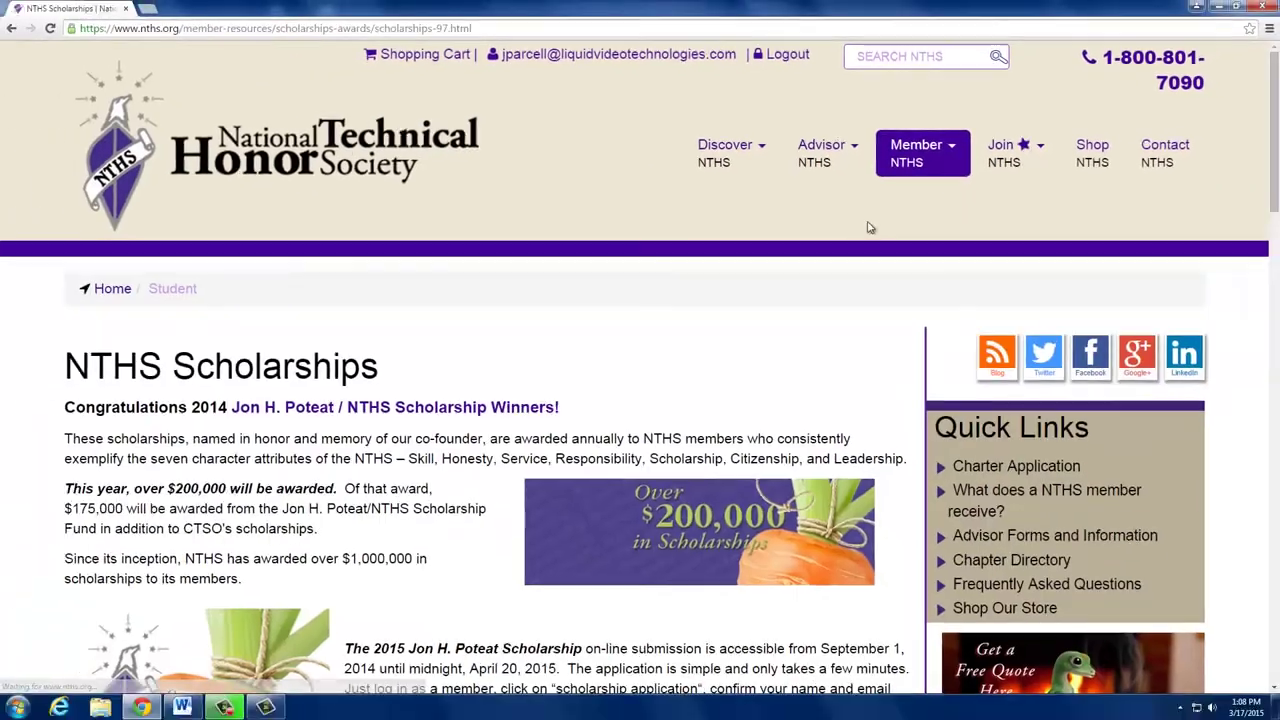
{"action": "scroll", "coordinate": [1222, 220], "scroll_direction": "down", "scroll_amount": 3}
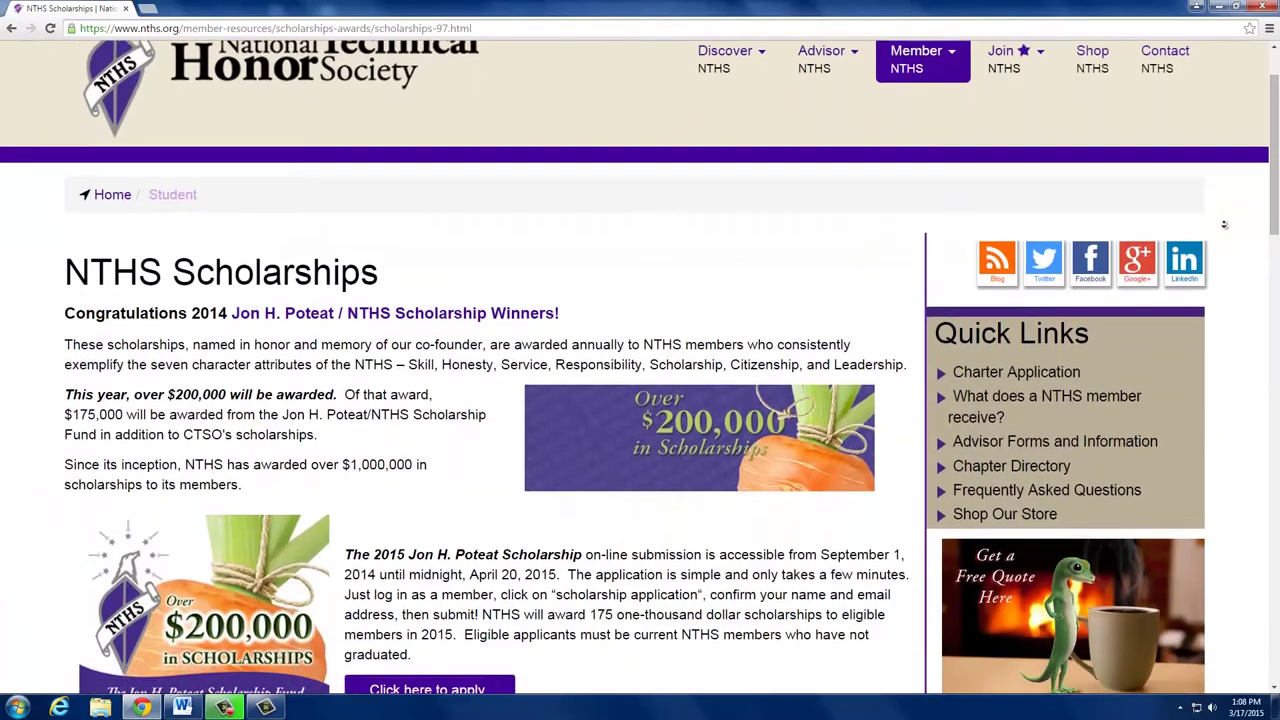
{"action": "scroll", "coordinate": [1224, 225], "scroll_direction": "down", "scroll_amount": 2}
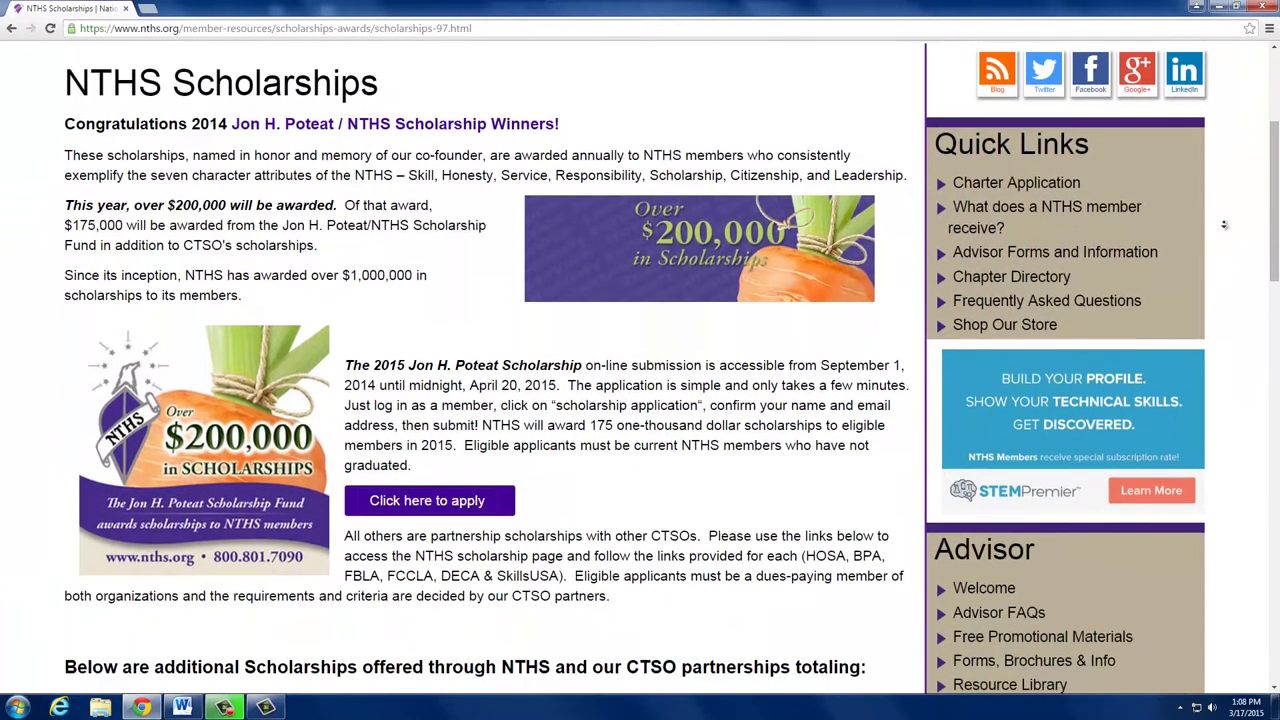
{"action": "scroll", "coordinate": [1224, 225], "scroll_direction": "down", "scroll_amount": 3}
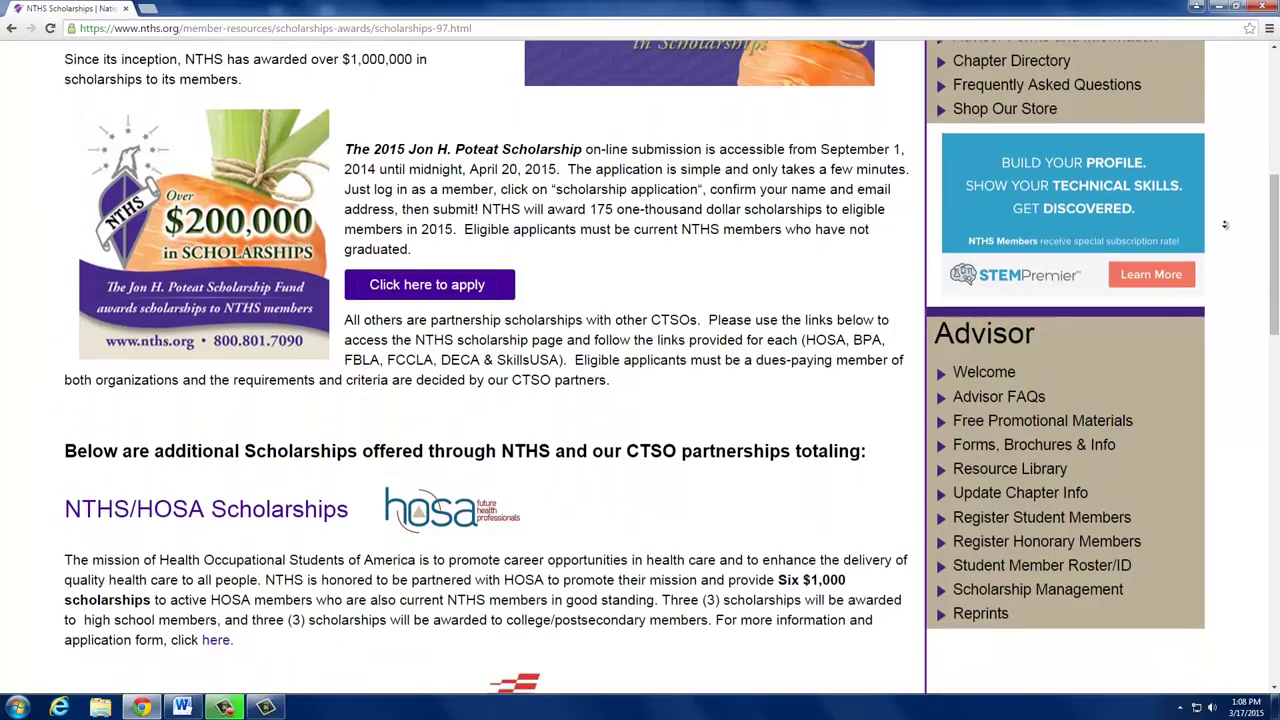
{"action": "scroll", "coordinate": [1225, 225], "scroll_direction": "down", "scroll_amount": 2}
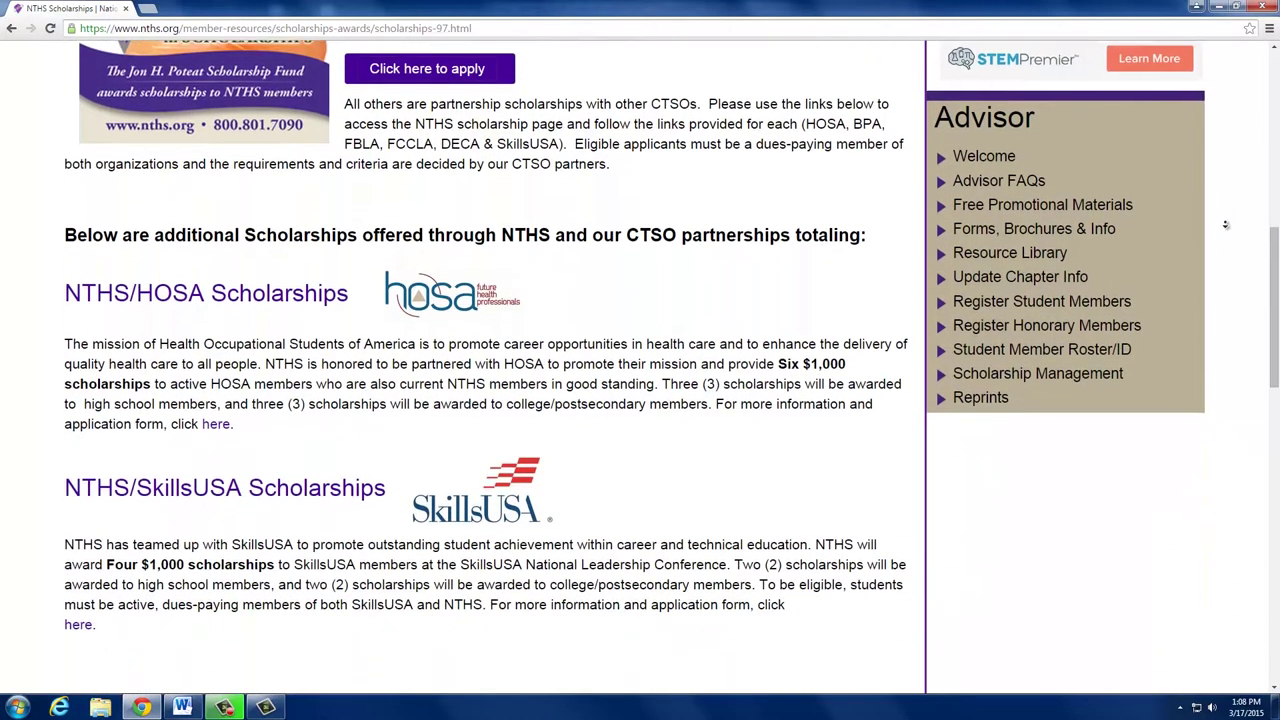
{"action": "scroll", "coordinate": [1225, 225], "scroll_direction": "down", "scroll_amount": 3}
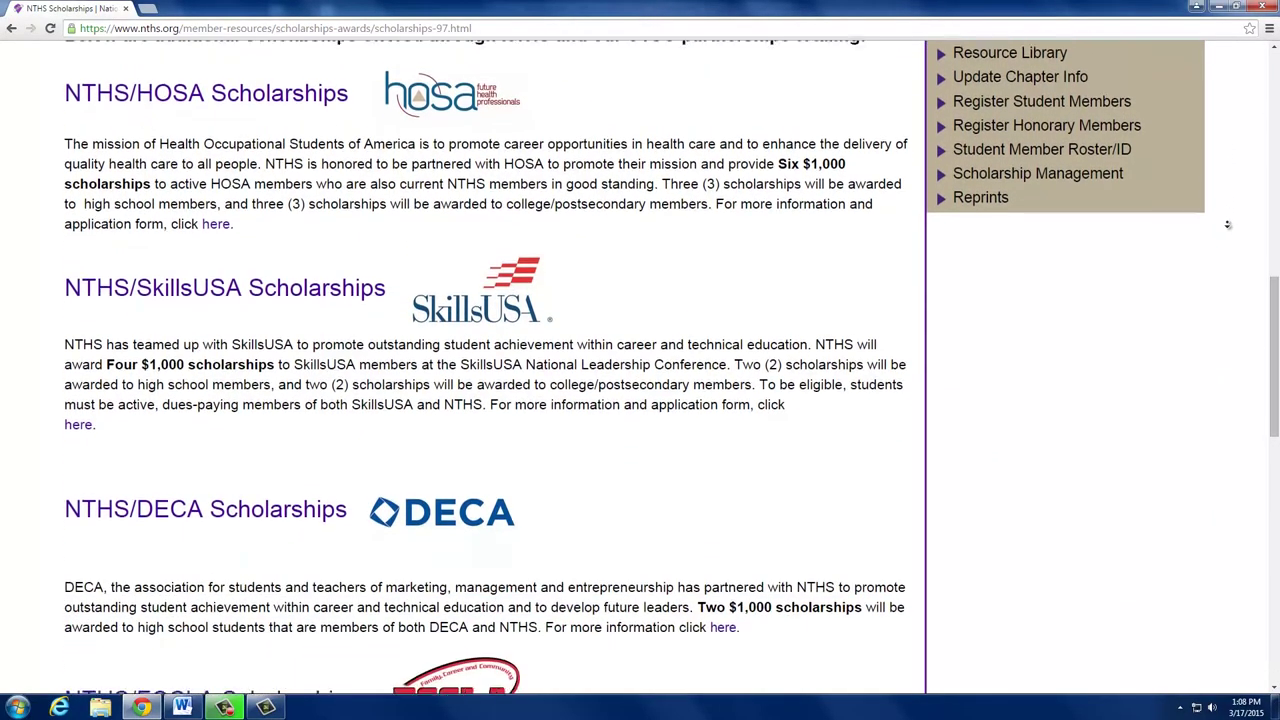
{"action": "scroll", "coordinate": [1229, 225], "scroll_direction": "down", "scroll_amount": 3}
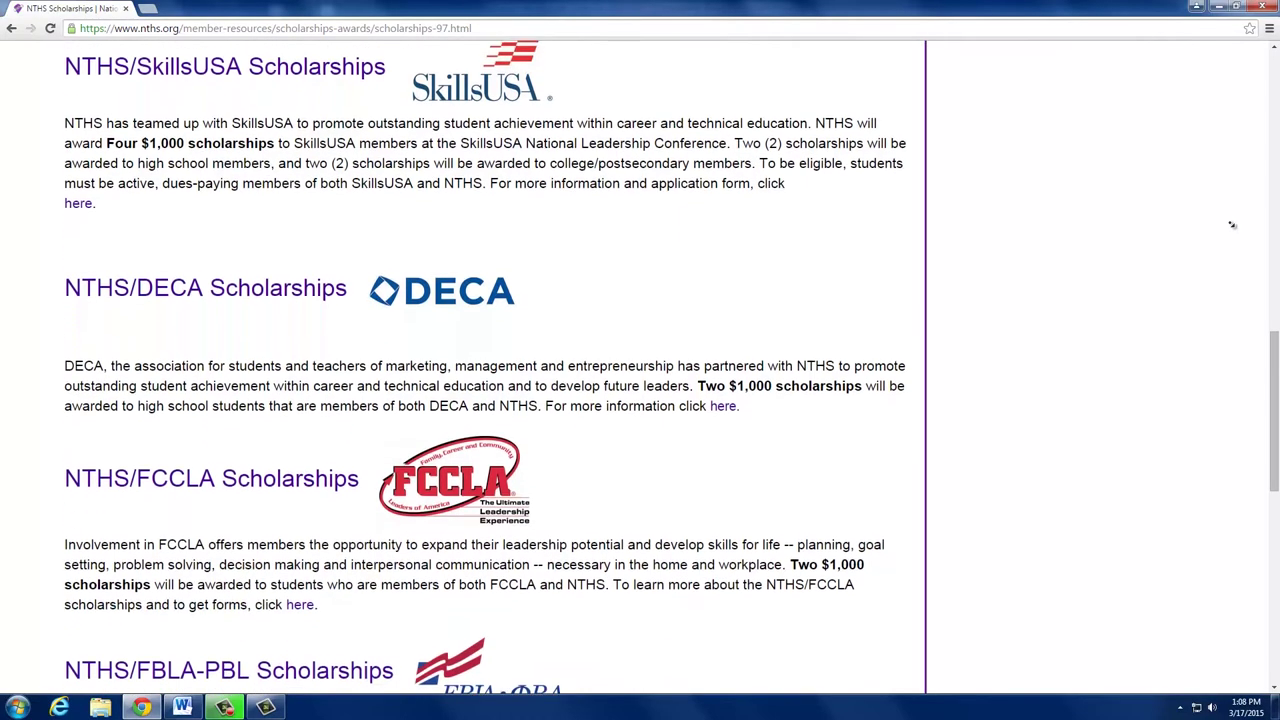
{"action": "scroll", "coordinate": [1233, 225], "scroll_direction": "down", "scroll_amount": 2}
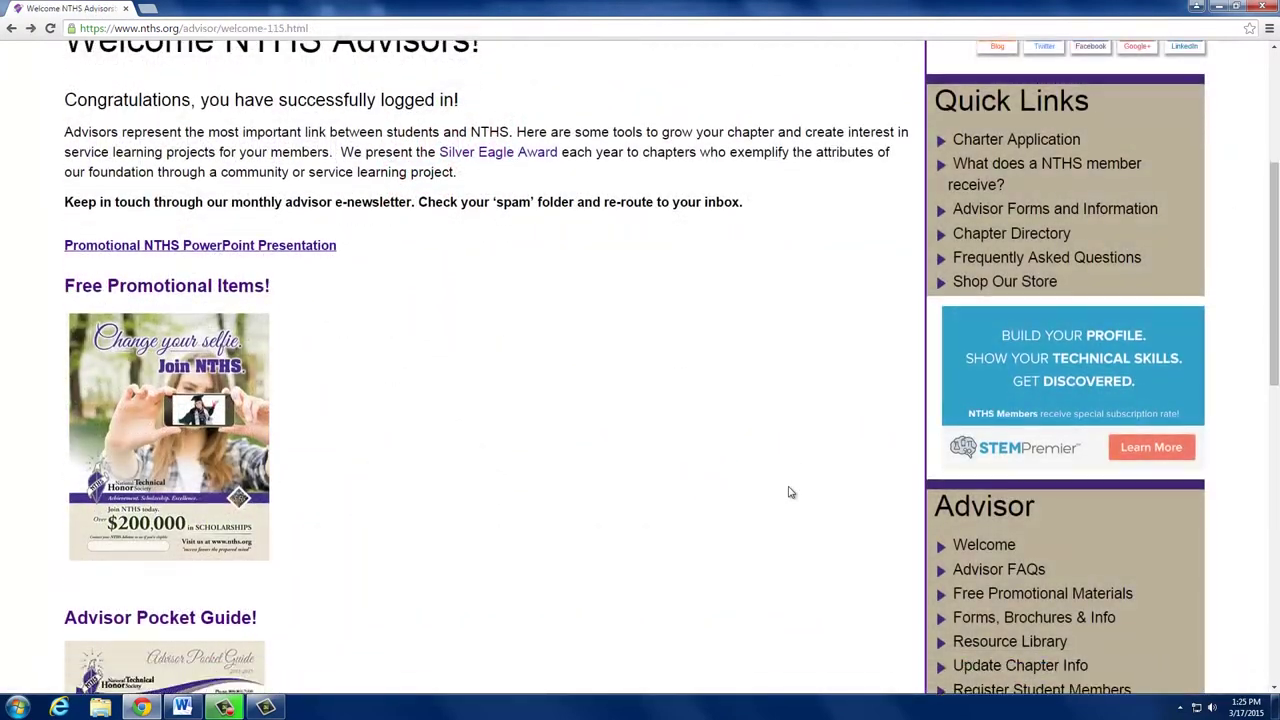
{"action": "scroll", "coordinate": [790, 492], "scroll_direction": "down", "scroll_amount": 1}
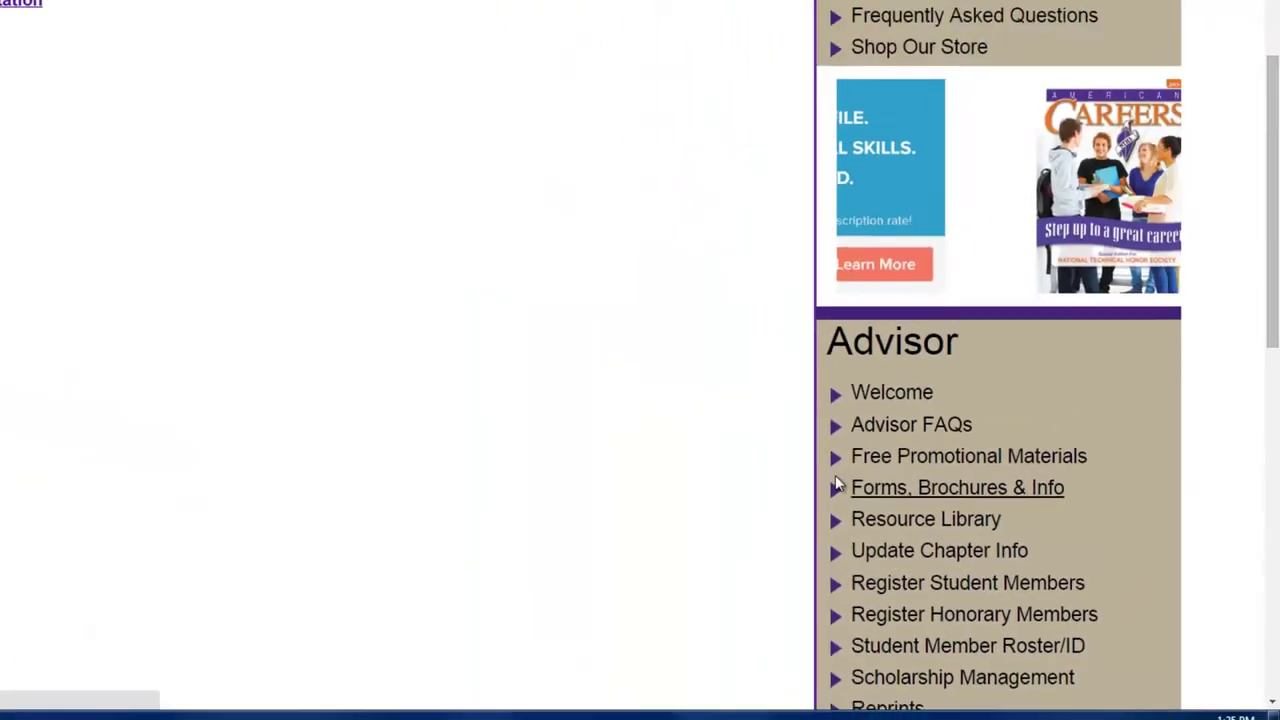
From Forms, Brochures & Info, open the Student Member Application PDF and scroll through it.
{"action": "left_click", "coordinate": [686, 418]}
{"action": "scroll", "coordinate": [562, 442], "scroll_direction": "down", "scroll_amount": 2}
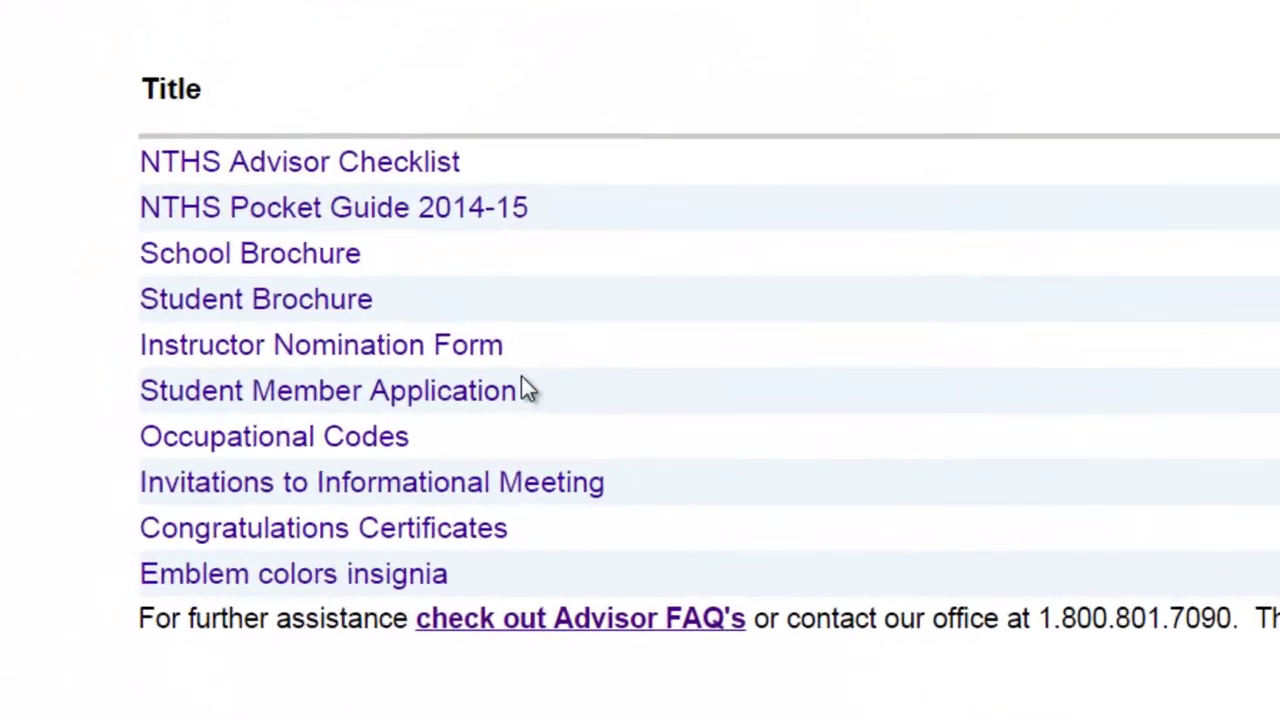
{"action": "left_click", "coordinate": [519, 388]}
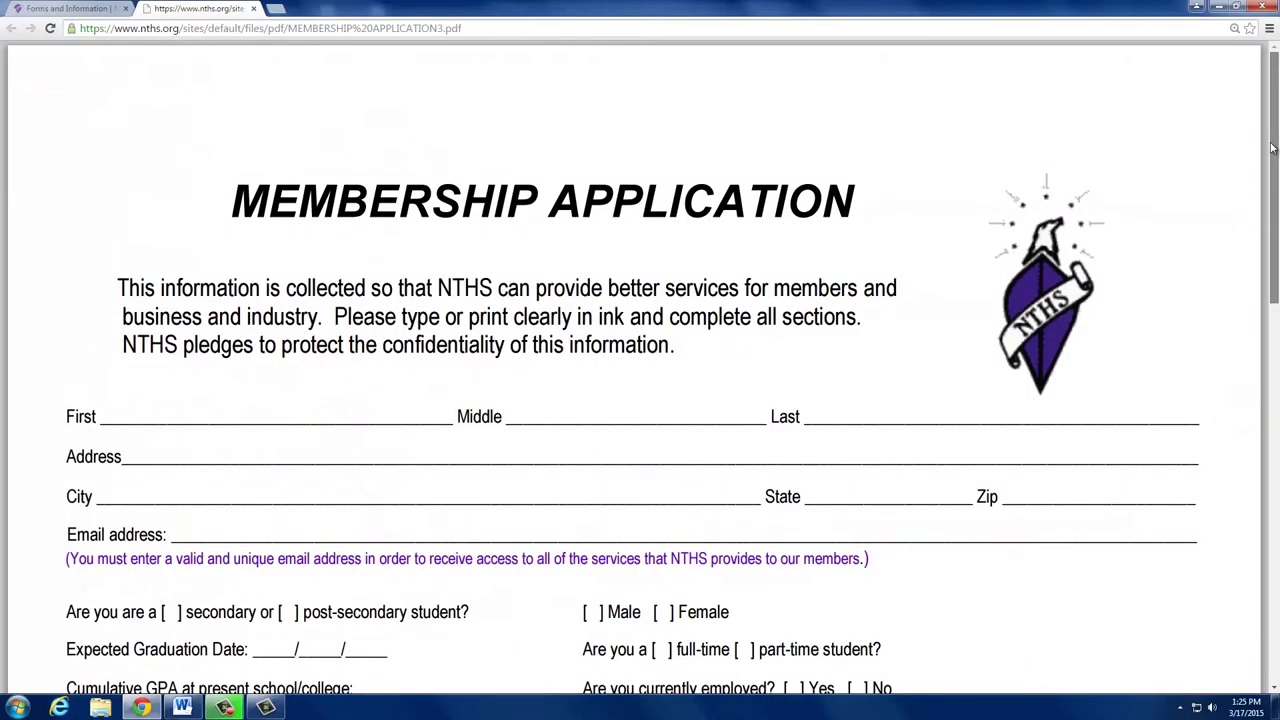
{"action": "left_click_drag", "start_coordinate": [1272, 148], "coordinate": [1277, 530]}
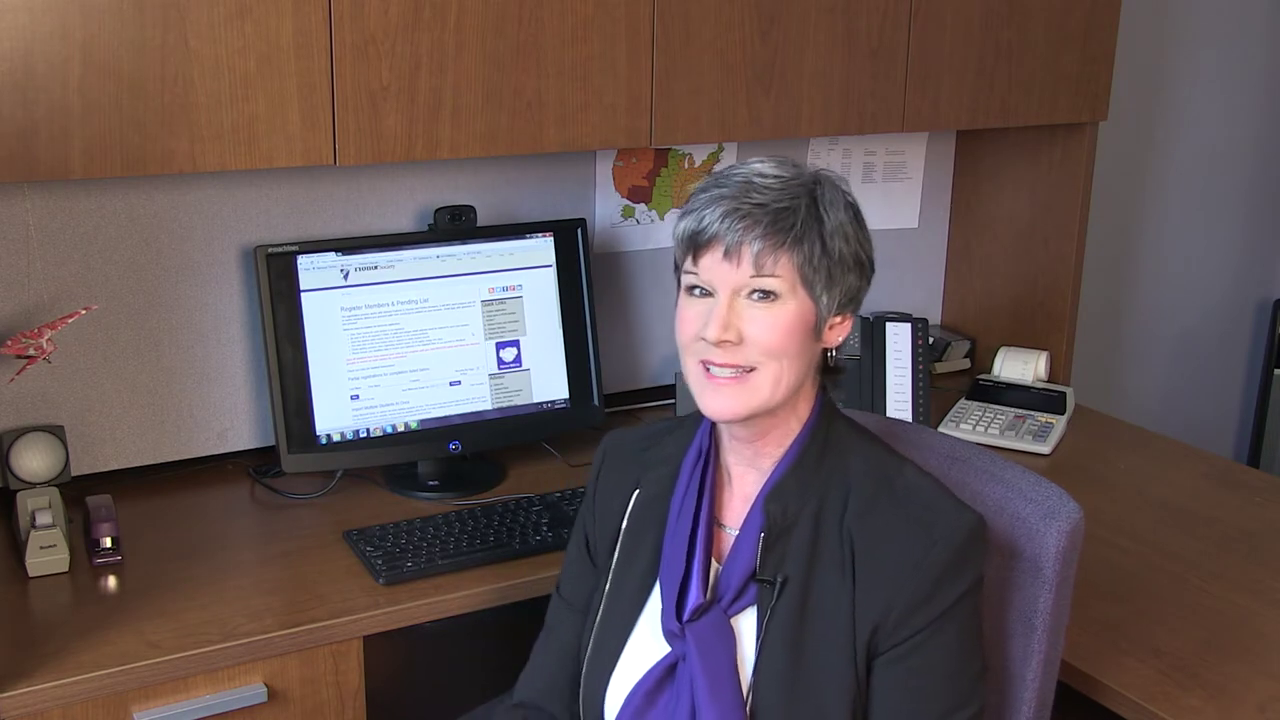
Go to the Register Student Members page and scroll through its pending registrations list.
{"action": "scroll", "coordinate": [731, 489], "scroll_direction": "down", "scroll_amount": 2}
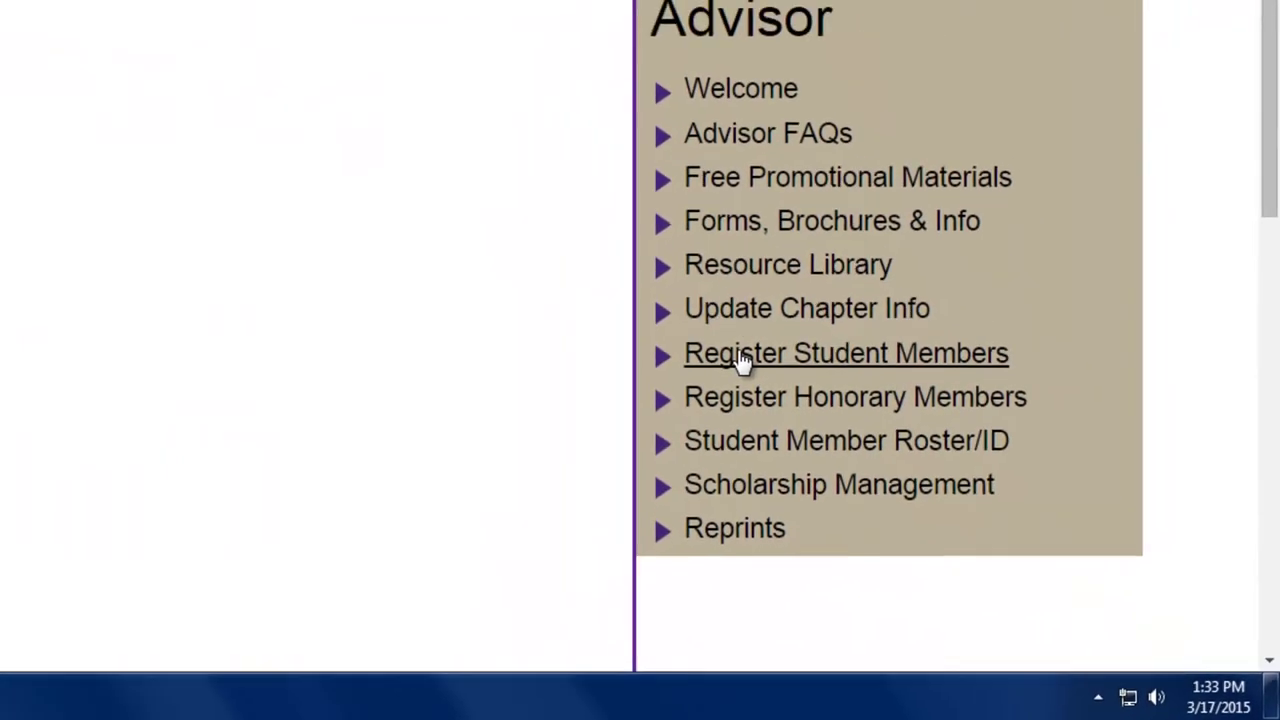
{"action": "left_click", "coordinate": [600, 262]}
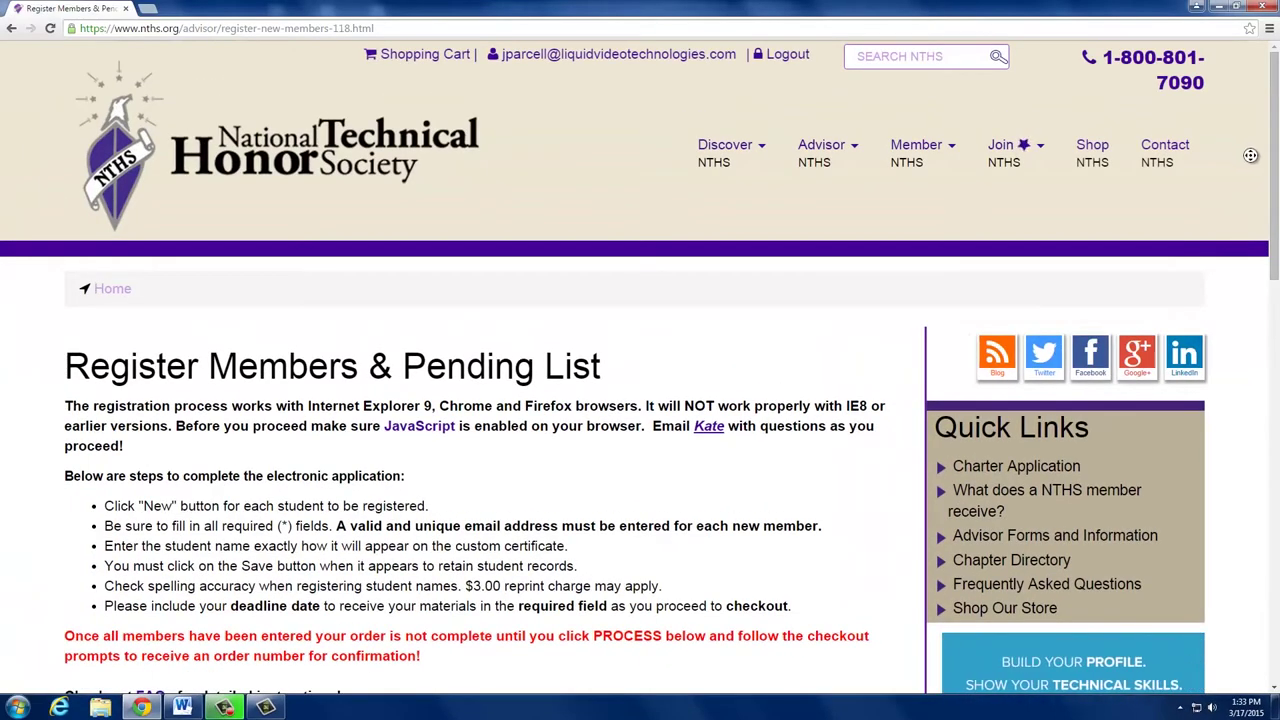
{"action": "scroll", "coordinate": [1250, 155], "scroll_direction": "down", "scroll_amount": 2}
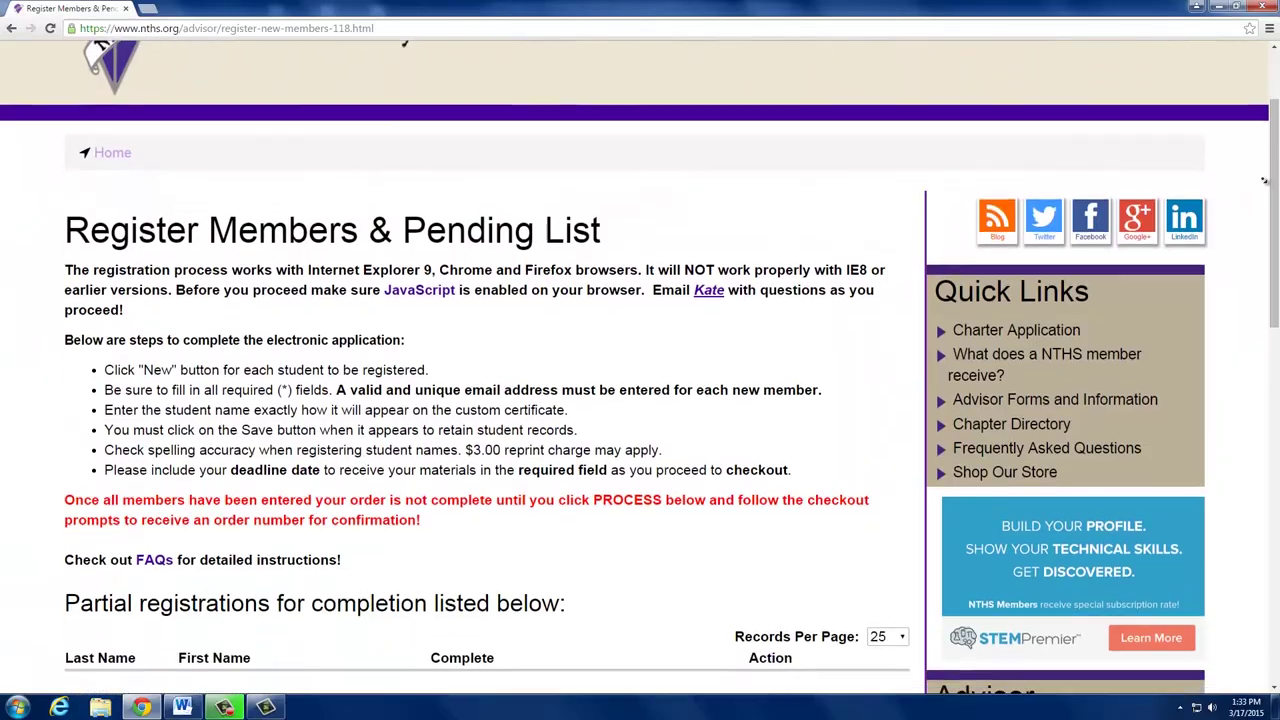
{"action": "scroll", "coordinate": [1264, 181], "scroll_direction": "down", "scroll_amount": 2}
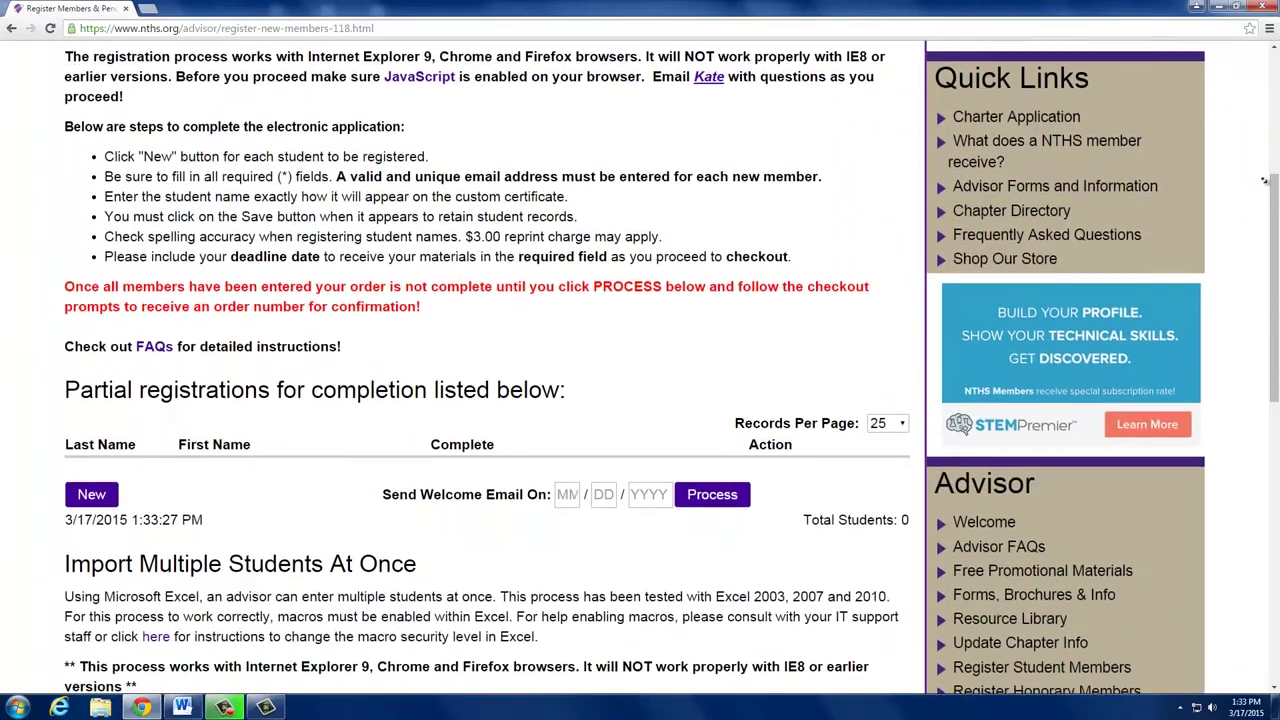
{"action": "scroll", "coordinate": [1264, 181], "scroll_direction": "down", "scroll_amount": 2}
{"action": "scroll", "coordinate": [1264, 181], "scroll_direction": "down", "scroll_amount": 2}
{"action": "scroll", "coordinate": [1264, 181], "scroll_direction": "down", "scroll_amount": 2}
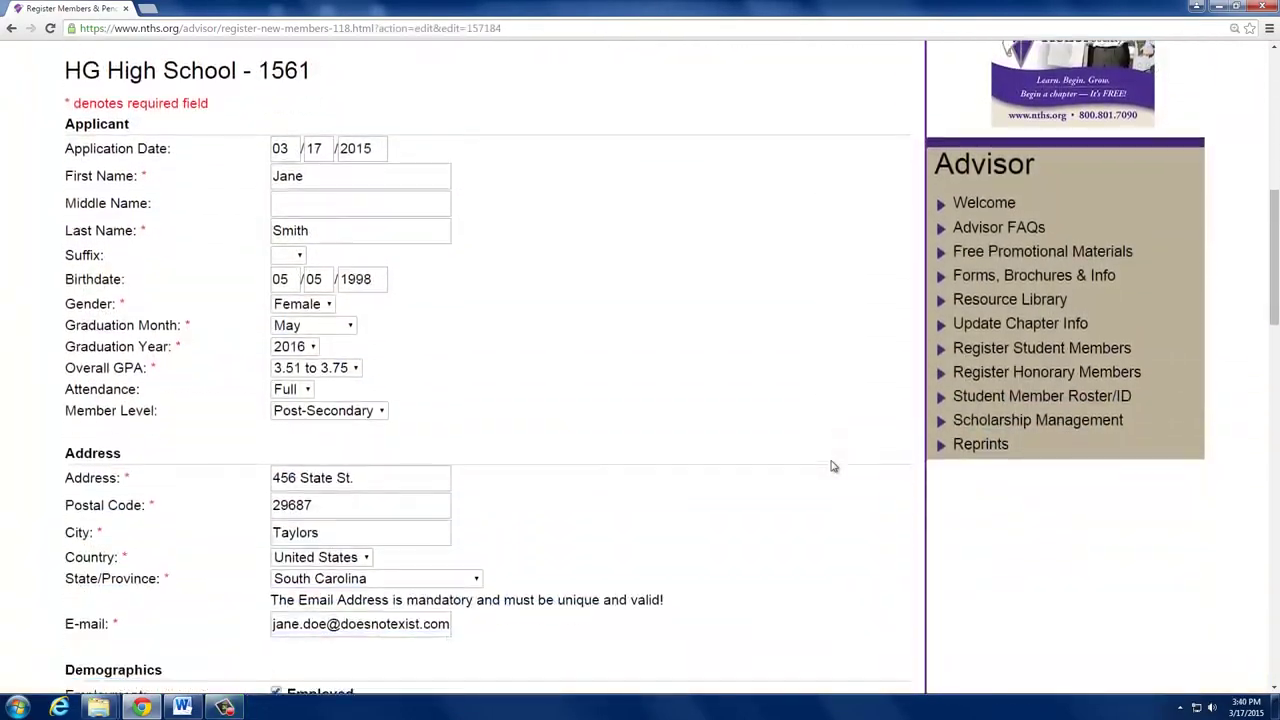
{"action": "scroll", "coordinate": [831, 466], "scroll_direction": "down", "scroll_amount": 5}
{"action": "scroll", "coordinate": [831, 466], "scroll_direction": "down", "scroll_amount": 2}
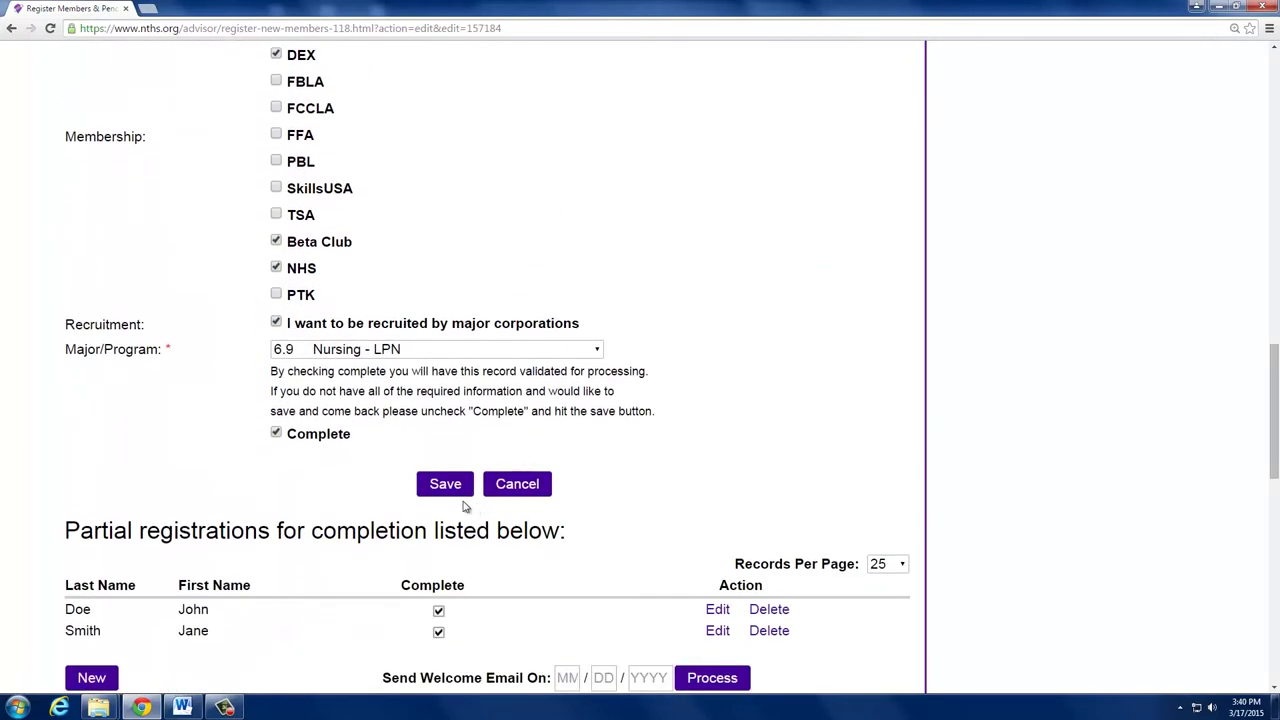
Save the student record, schedule the welcome email for 05/05/2015, and process both records into the cart.
{"action": "left_click", "coordinate": [447, 488]}
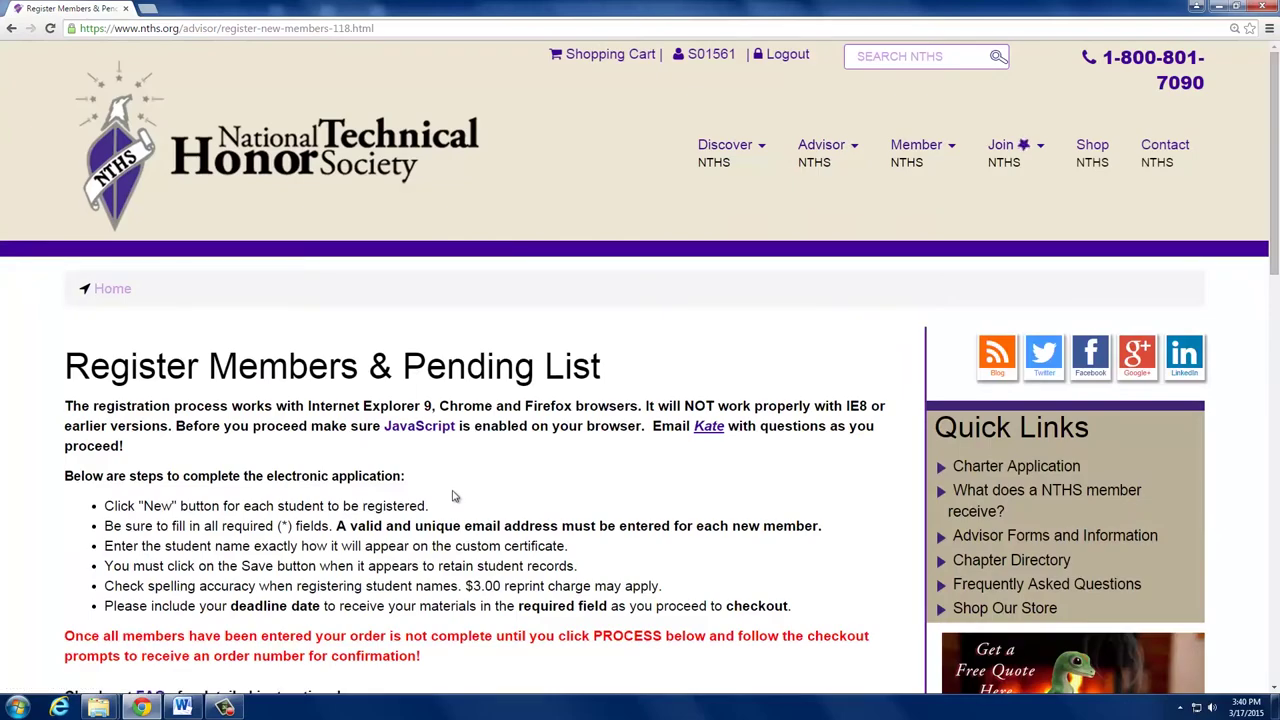
{"action": "scroll", "coordinate": [520, 489], "scroll_direction": "down", "scroll_amount": 4}
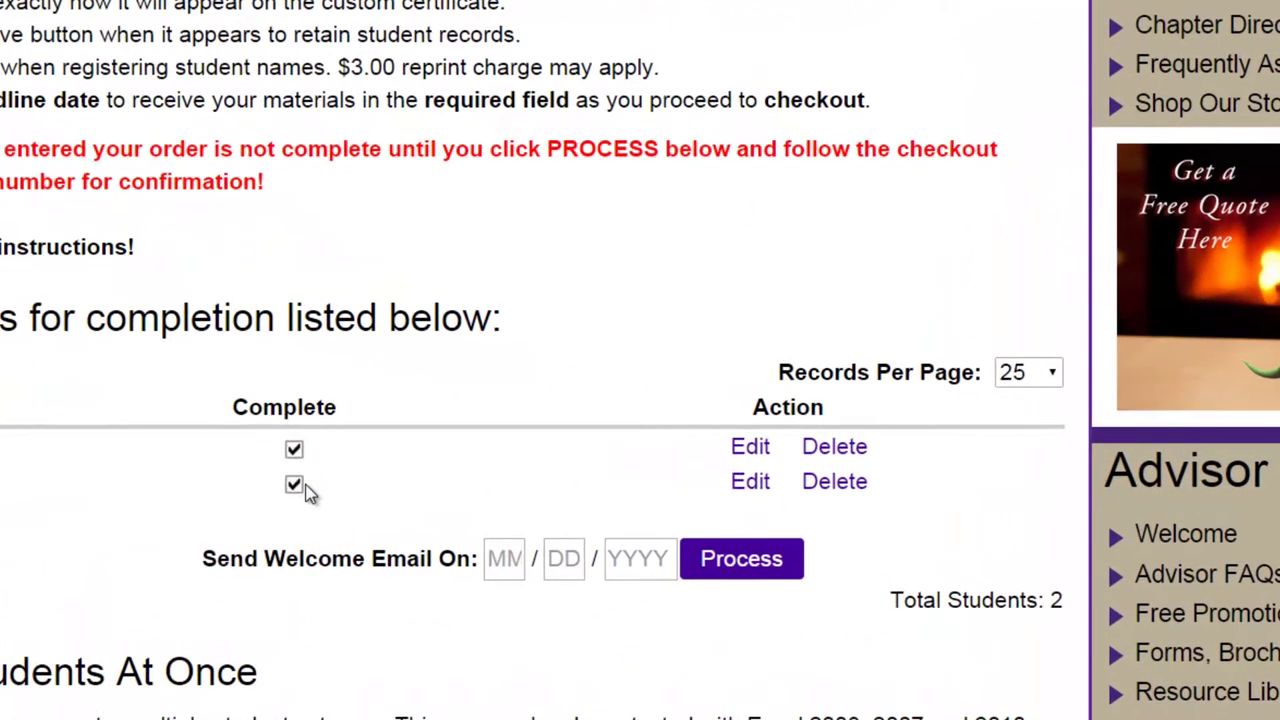
{"action": "left_click", "coordinate": [494, 559]}
{"action": "type", "text": "05"}
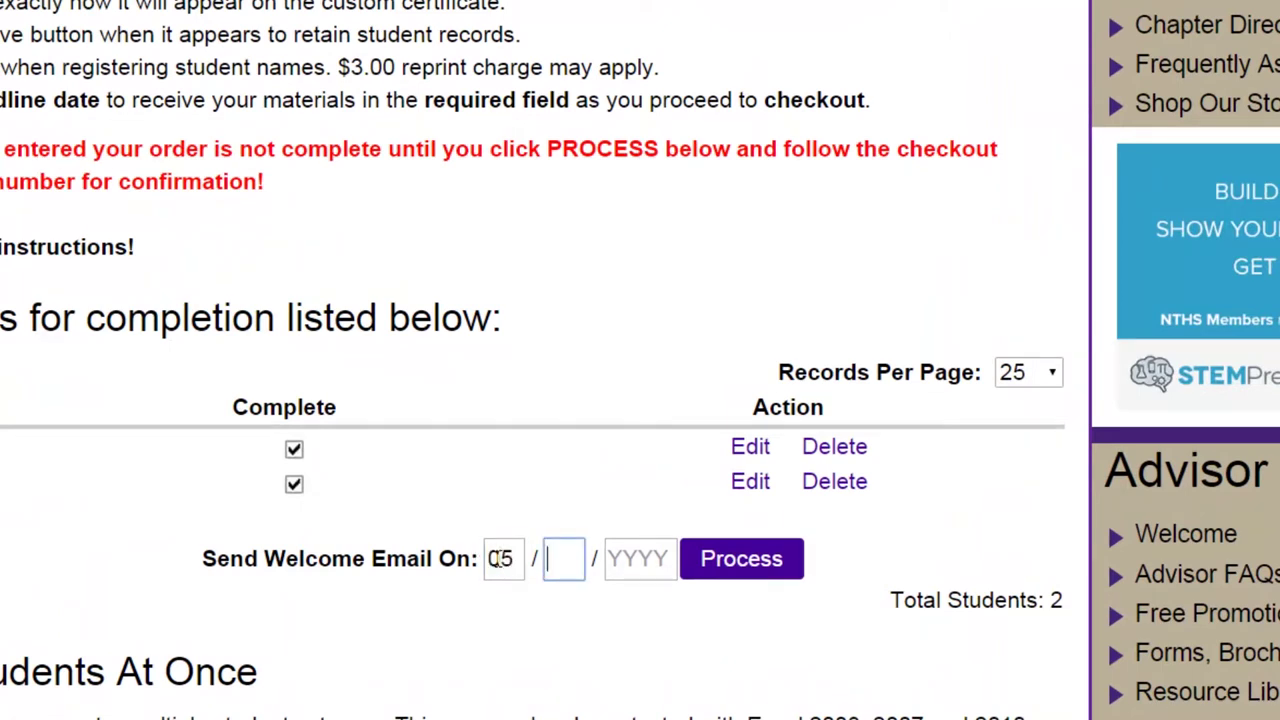
{"action": "type", "text": "05"}
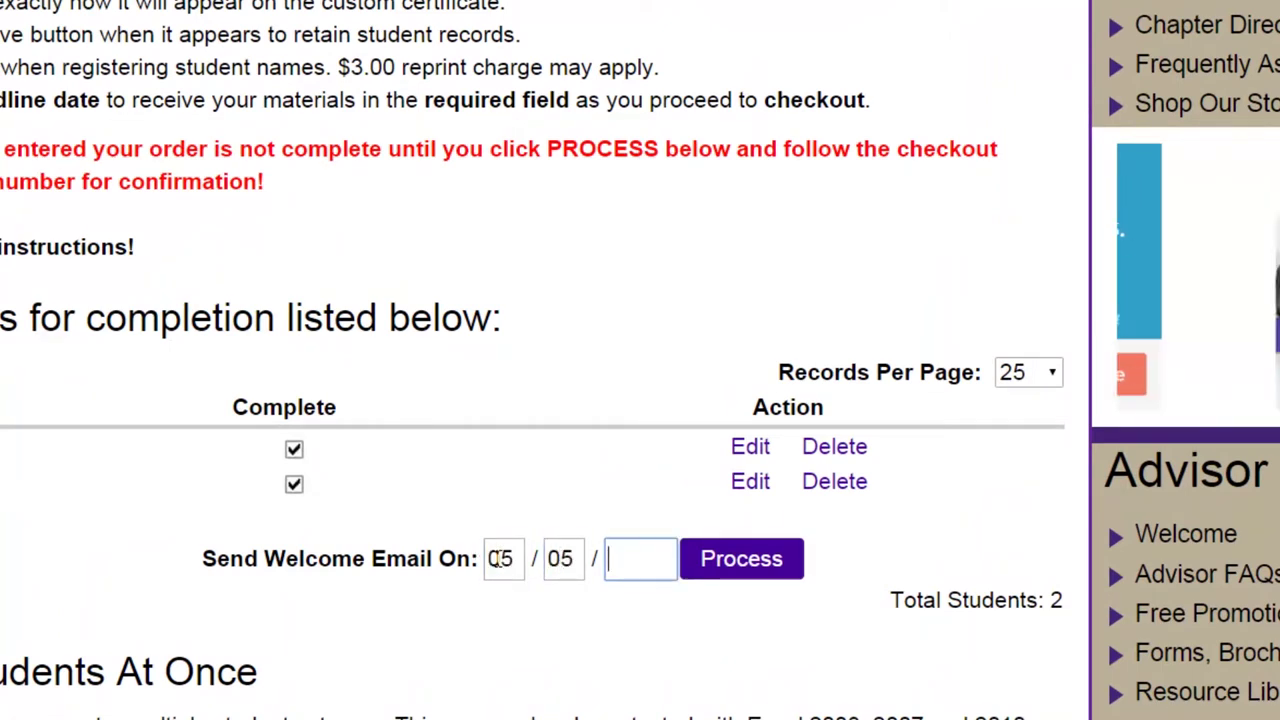
{"action": "type", "text": "2015"}
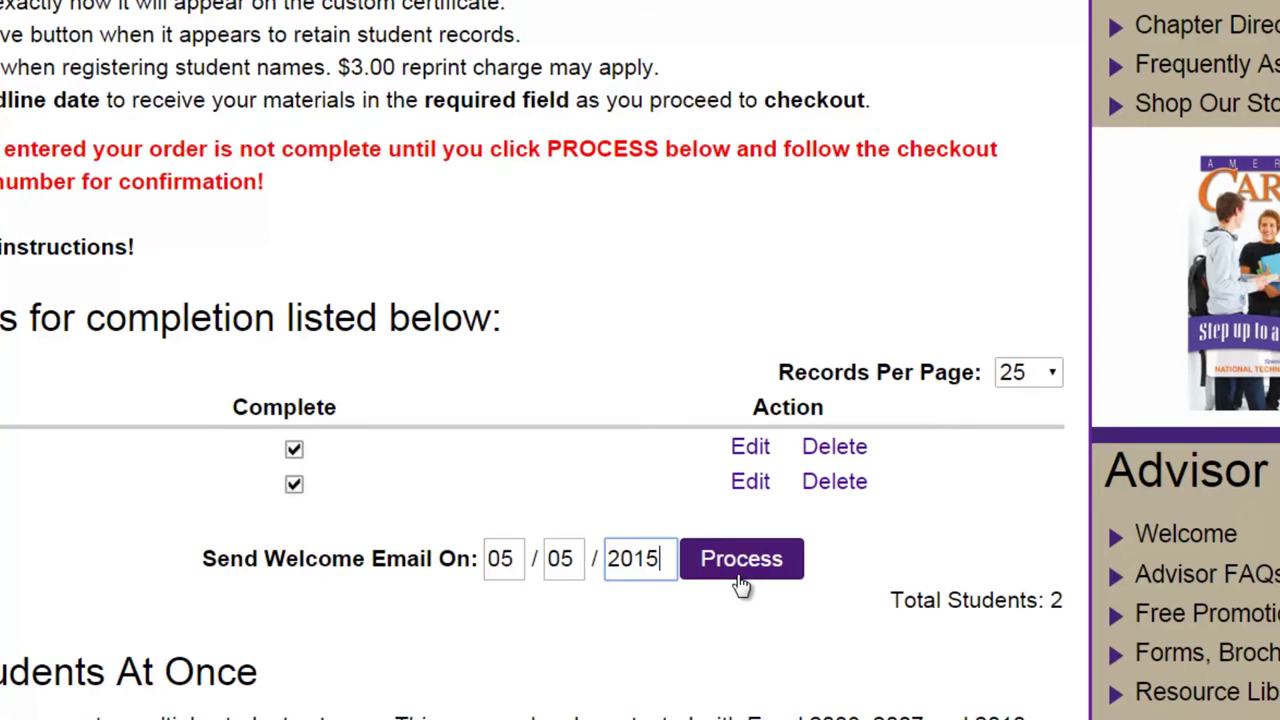
{"action": "left_click", "coordinate": [741, 560]}
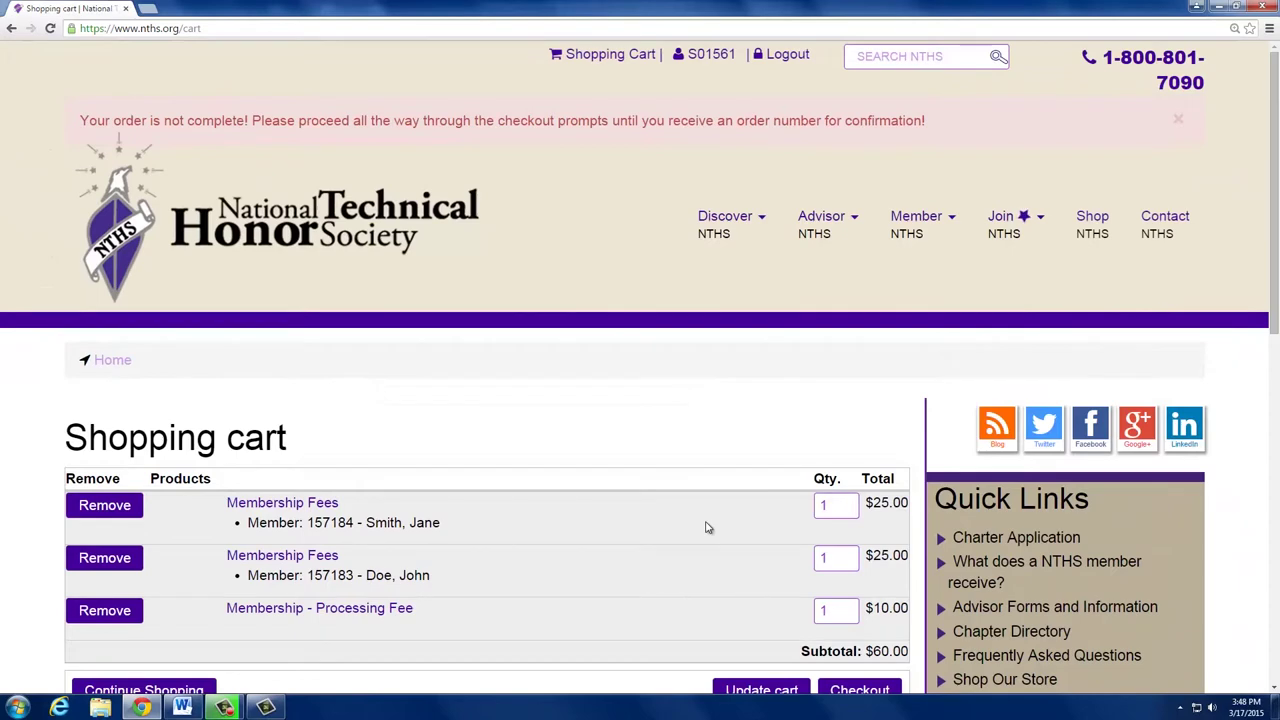
Proceed from the cart to checkout and set the order's needed-by date to 04/10/2015.
{"action": "scroll", "coordinate": [706, 527], "scroll_direction": "down", "scroll_amount": 2}
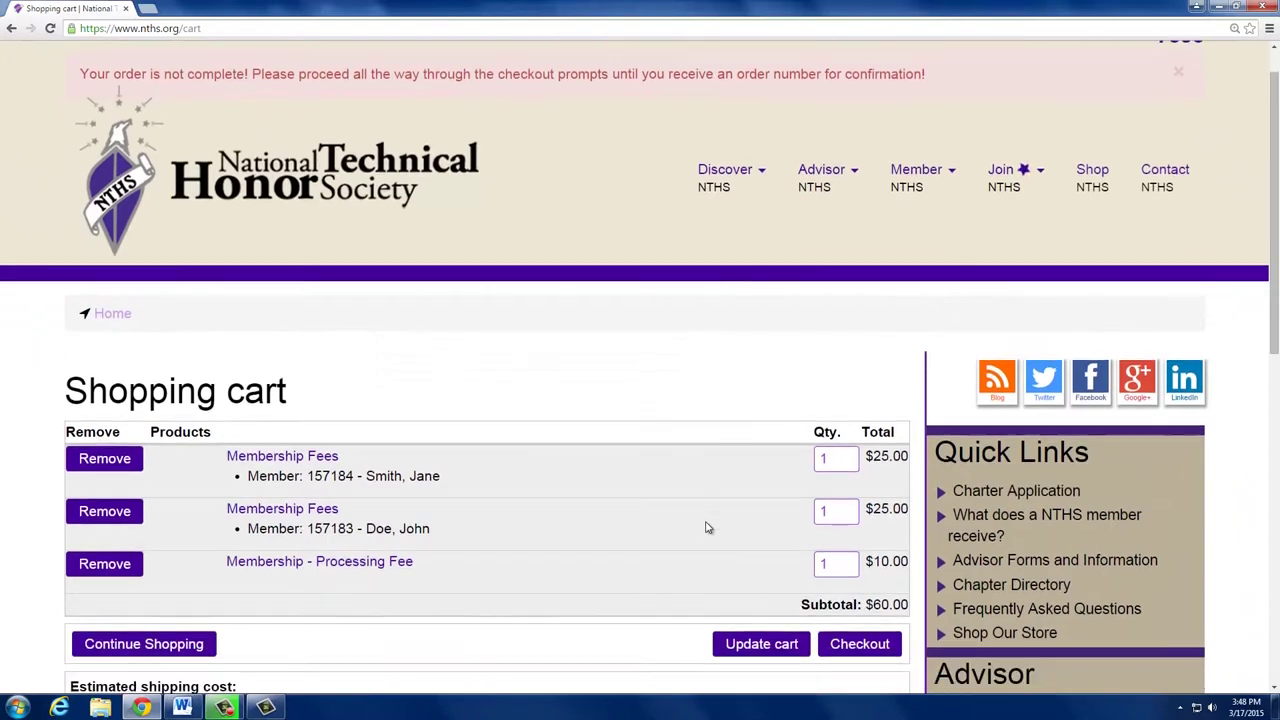
{"action": "scroll", "coordinate": [706, 527], "scroll_direction": "down", "scroll_amount": 2}
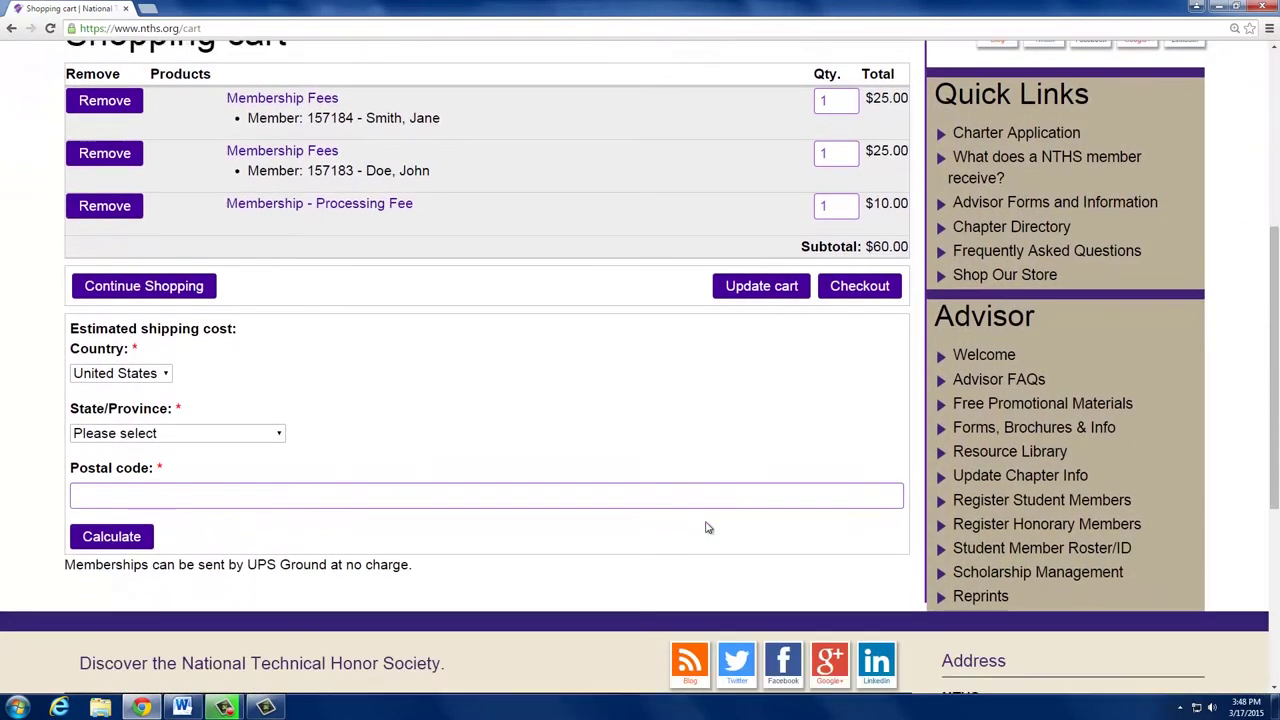
{"action": "left_click", "coordinate": [857, 288]}
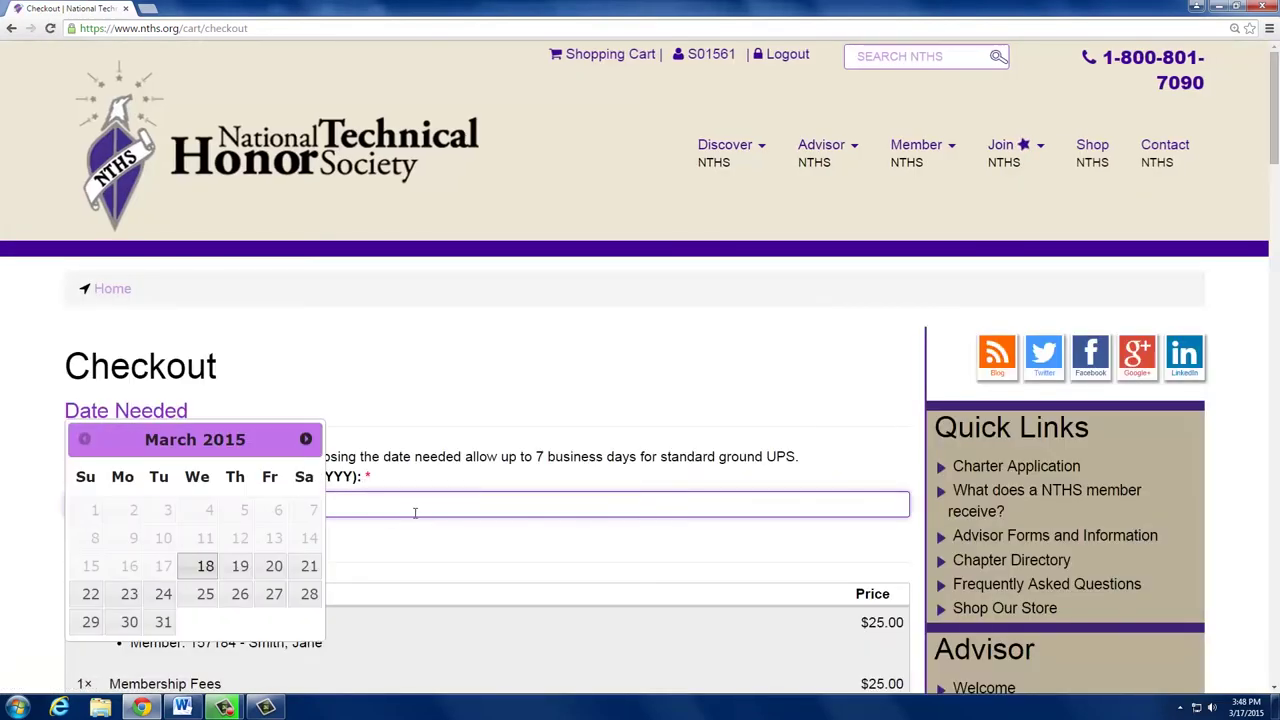
{"action": "left_click", "coordinate": [306, 439]}
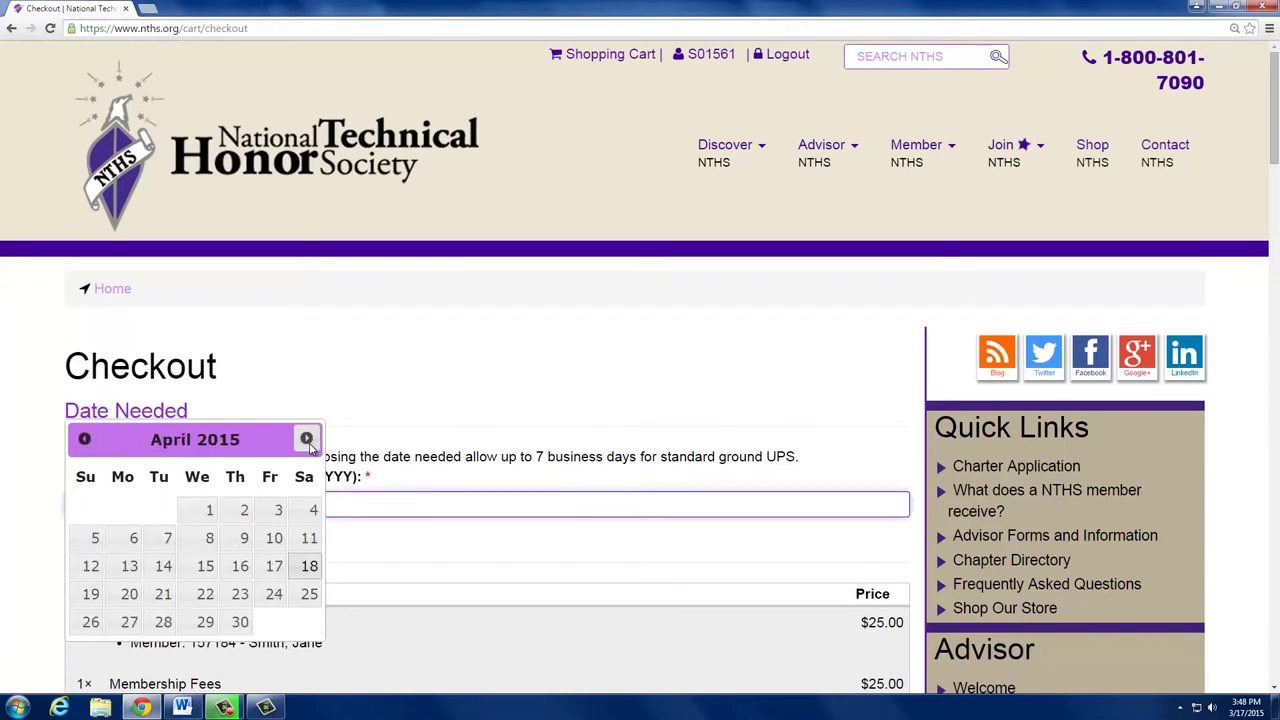
{"action": "left_click", "coordinate": [268, 538]}
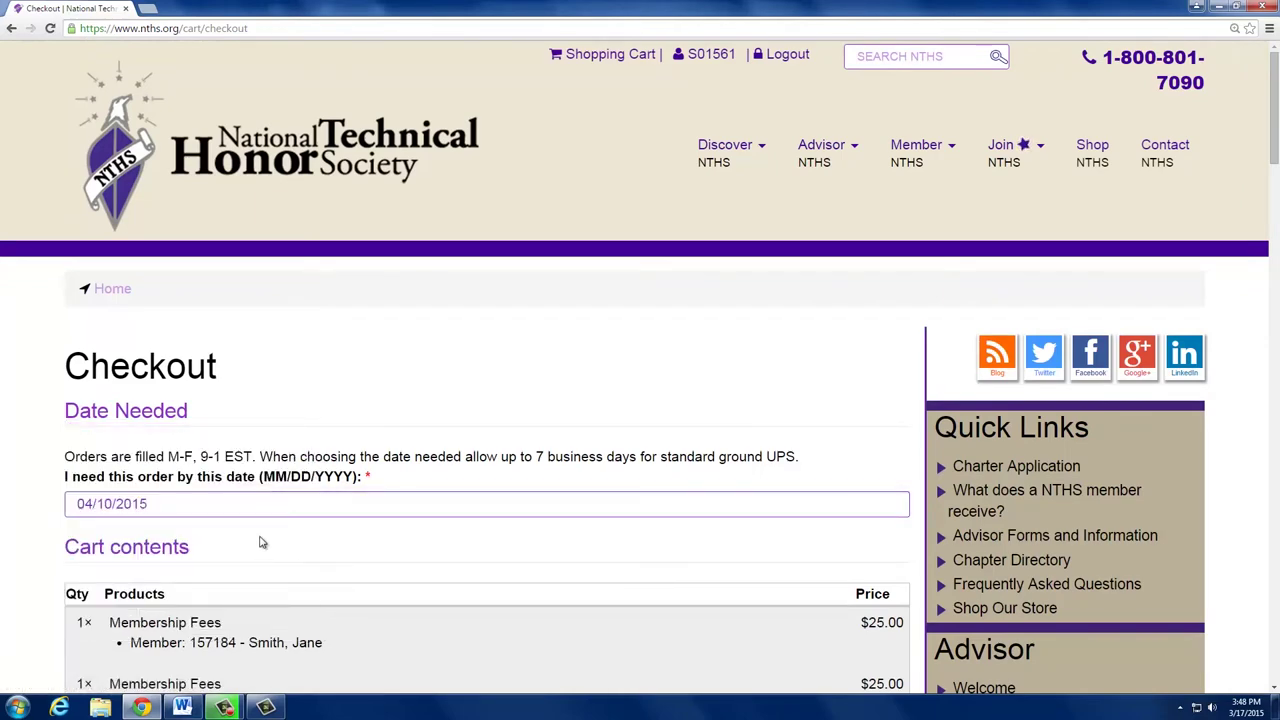
{"action": "scroll", "coordinate": [262, 542], "scroll_direction": "down", "scroll_amount": 3}
Calculate shipping quotes for the order on the checkout page.
{"action": "scroll", "coordinate": [291, 529], "scroll_direction": "down", "scroll_amount": 3}
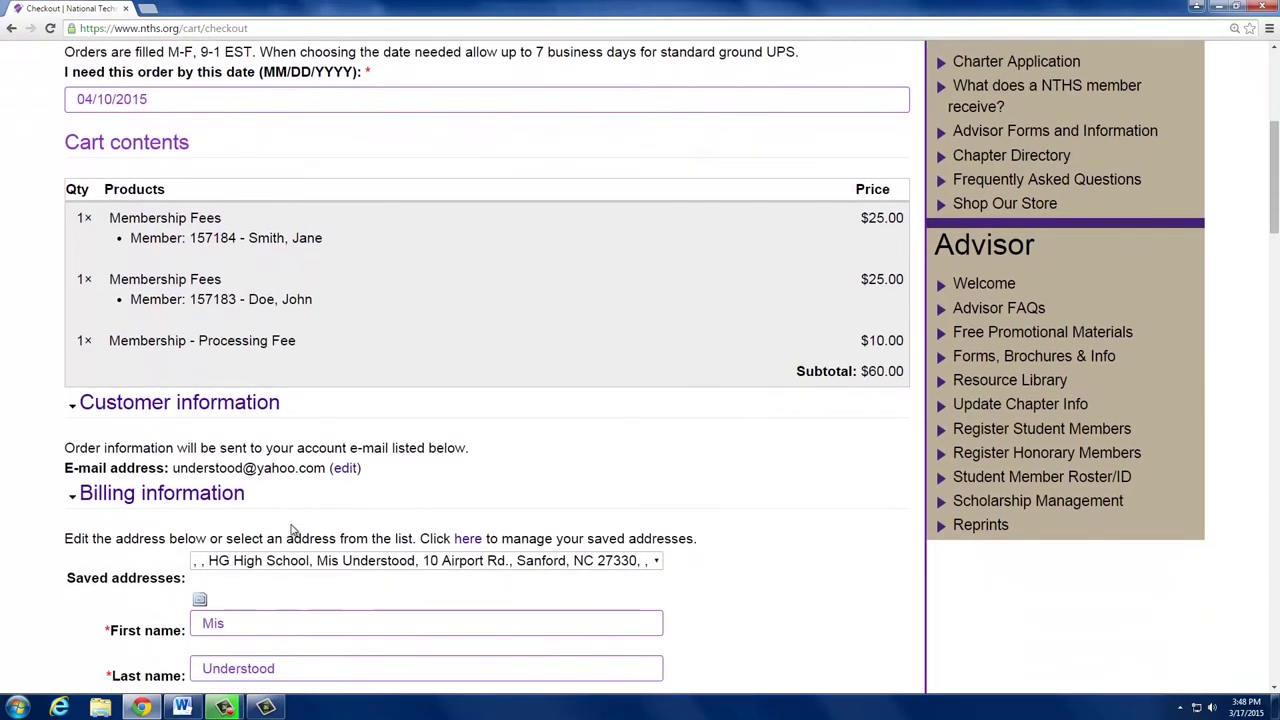
{"action": "scroll", "coordinate": [291, 528], "scroll_direction": "down", "scroll_amount": 4}
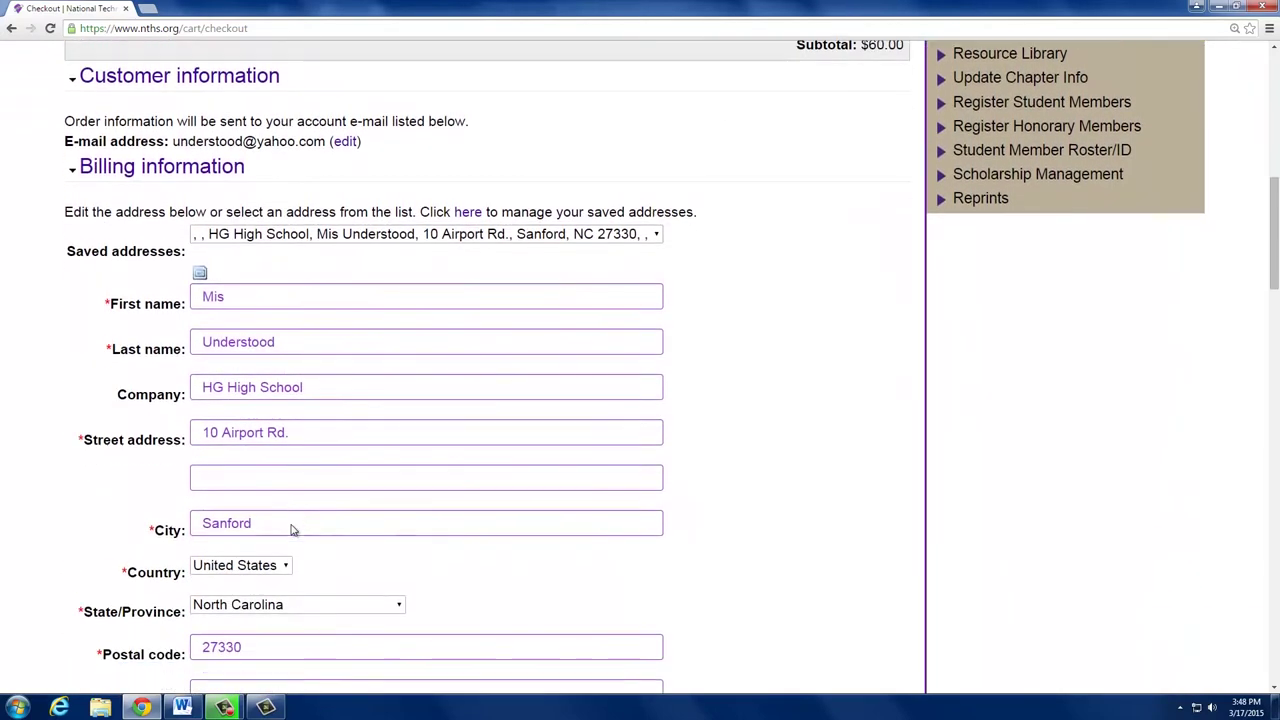
{"action": "scroll", "coordinate": [304, 520], "scroll_direction": "down", "scroll_amount": 2}
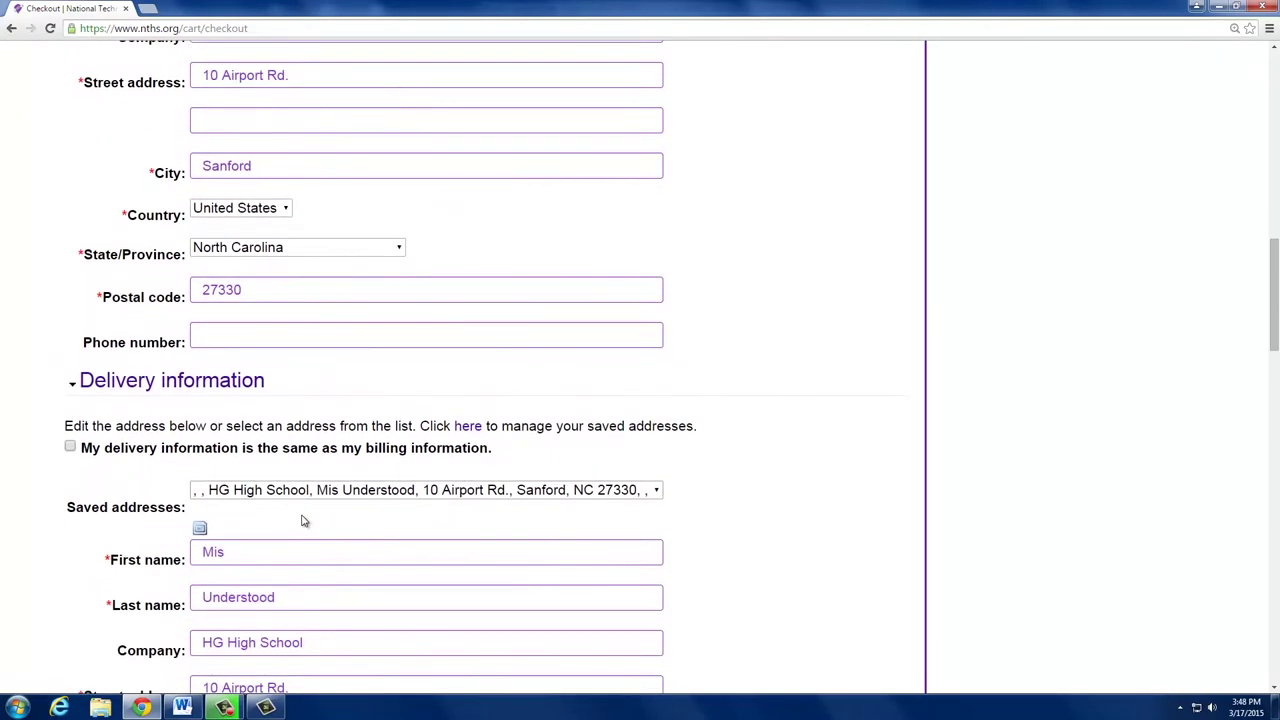
{"action": "scroll", "coordinate": [302, 515], "scroll_direction": "down", "scroll_amount": 2}
{"action": "scroll", "coordinate": [302, 515], "scroll_direction": "down", "scroll_amount": 2}
{"action": "scroll", "coordinate": [302, 515], "scroll_direction": "down", "scroll_amount": 3}
{"action": "left_click", "coordinate": [228, 445]}
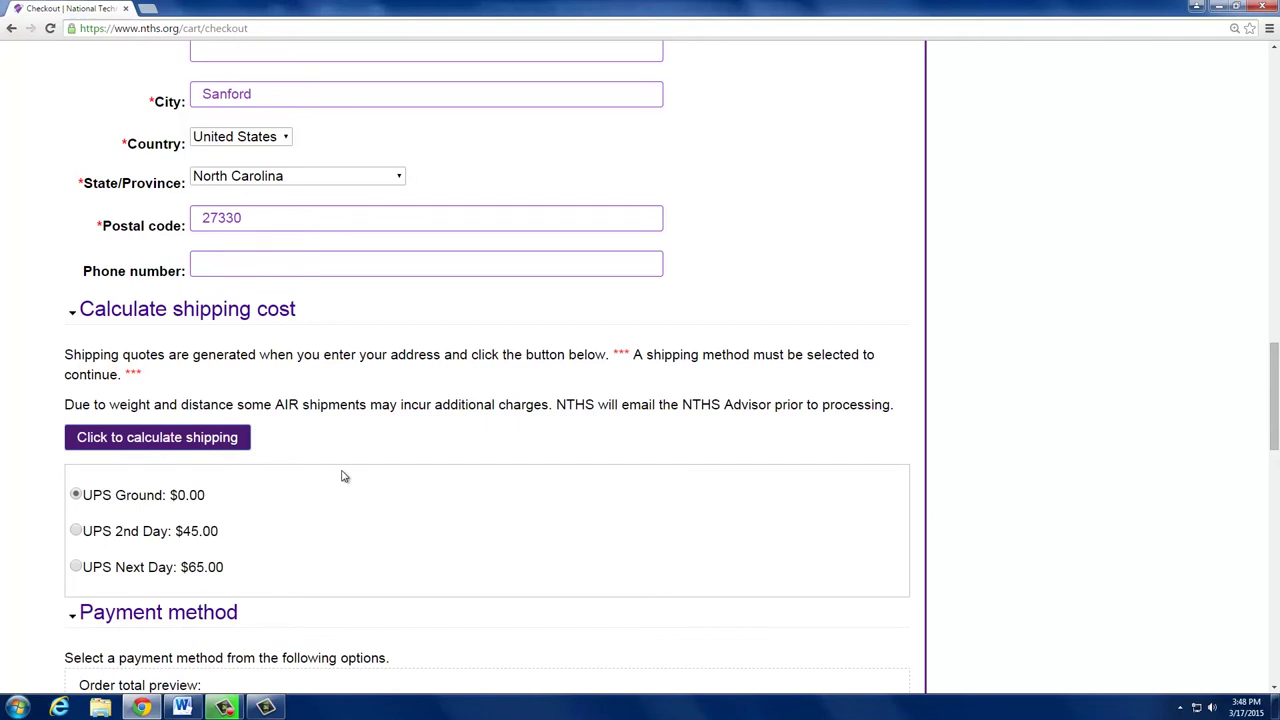
{"action": "scroll", "coordinate": [341, 476], "scroll_direction": "down", "scroll_amount": 5}
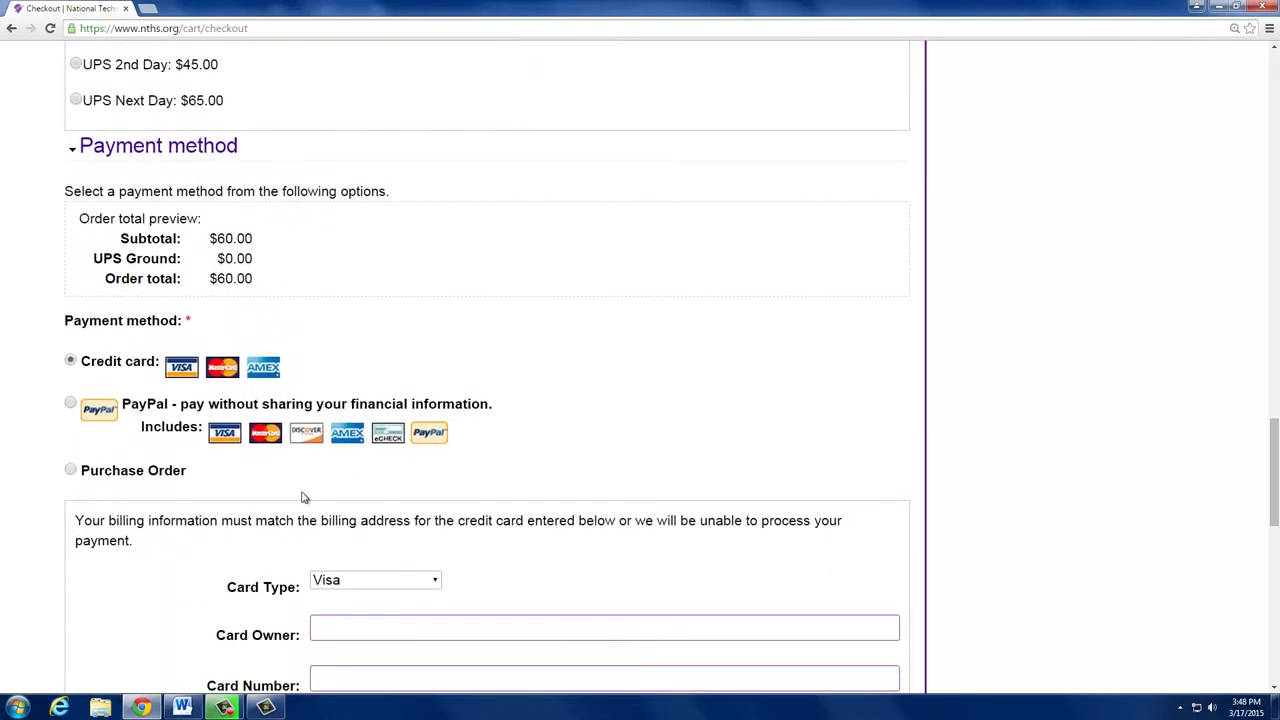
Choose Purchase Order payment, enter the PO number, and continue to the order review.
{"action": "left_click", "coordinate": [88, 474]}
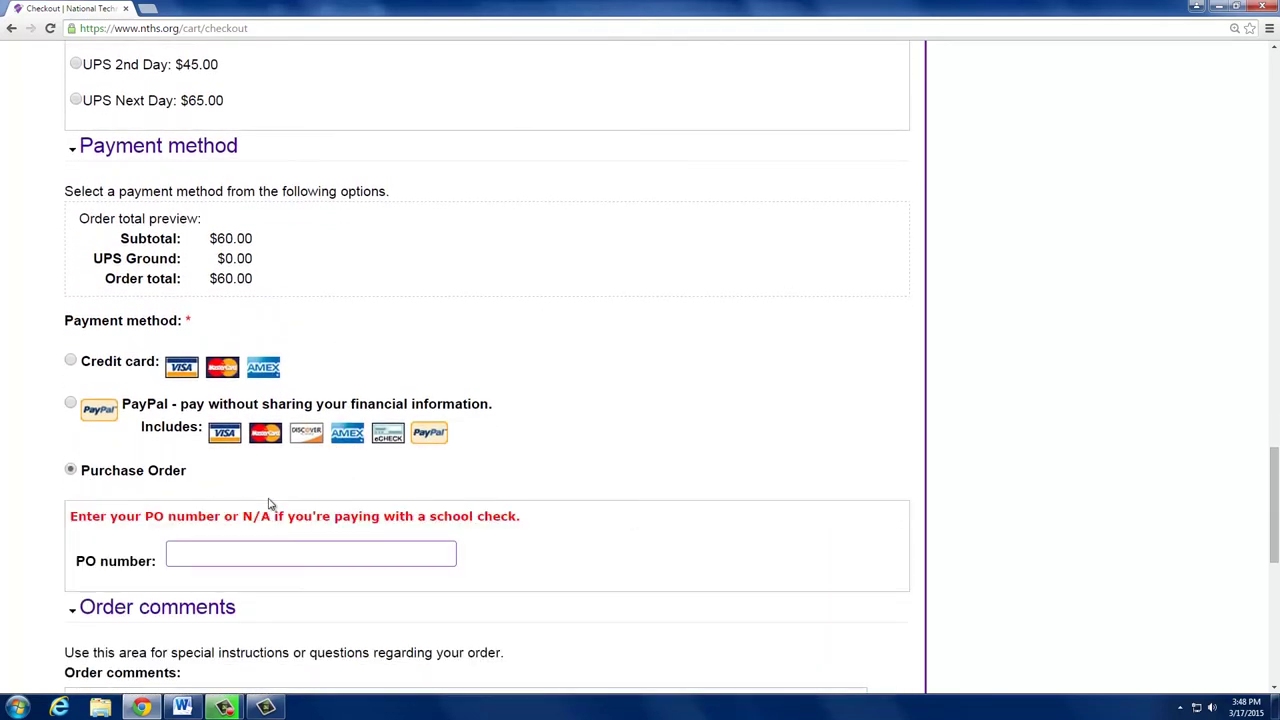
{"action": "left_click", "coordinate": [275, 550]}
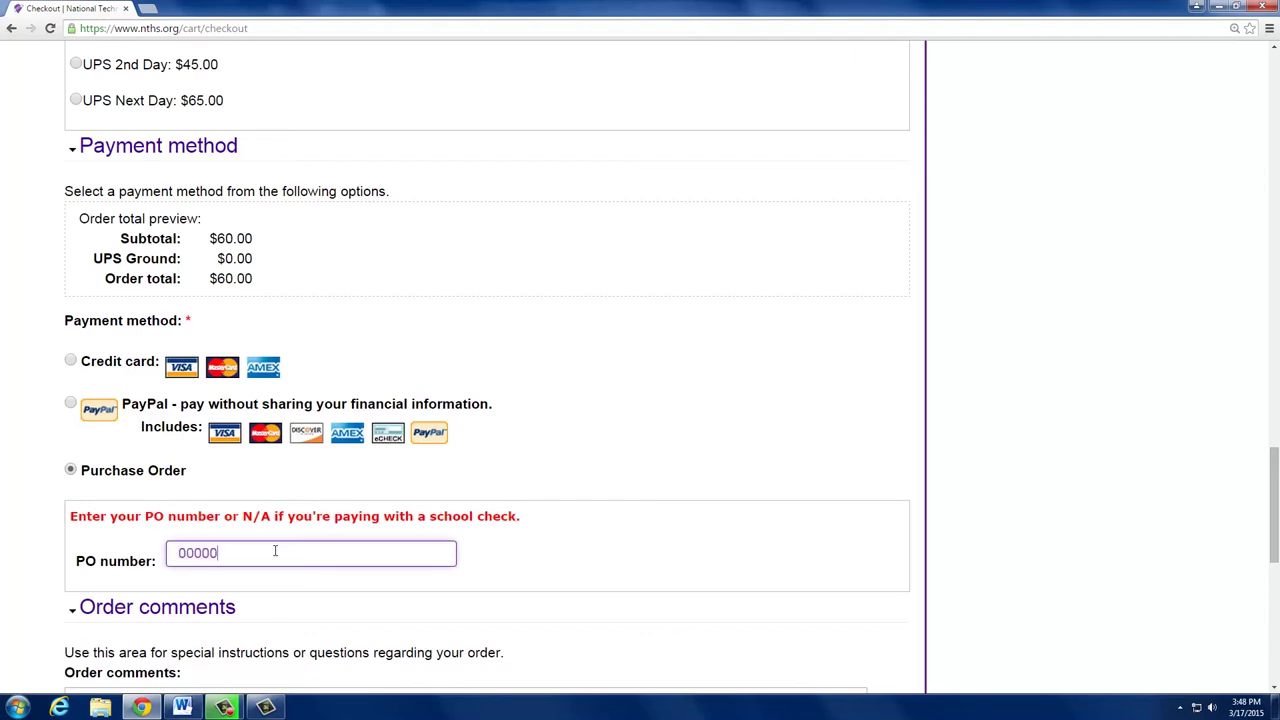
{"action": "scroll", "coordinate": [275, 548], "scroll_direction": "down", "scroll_amount": 3}
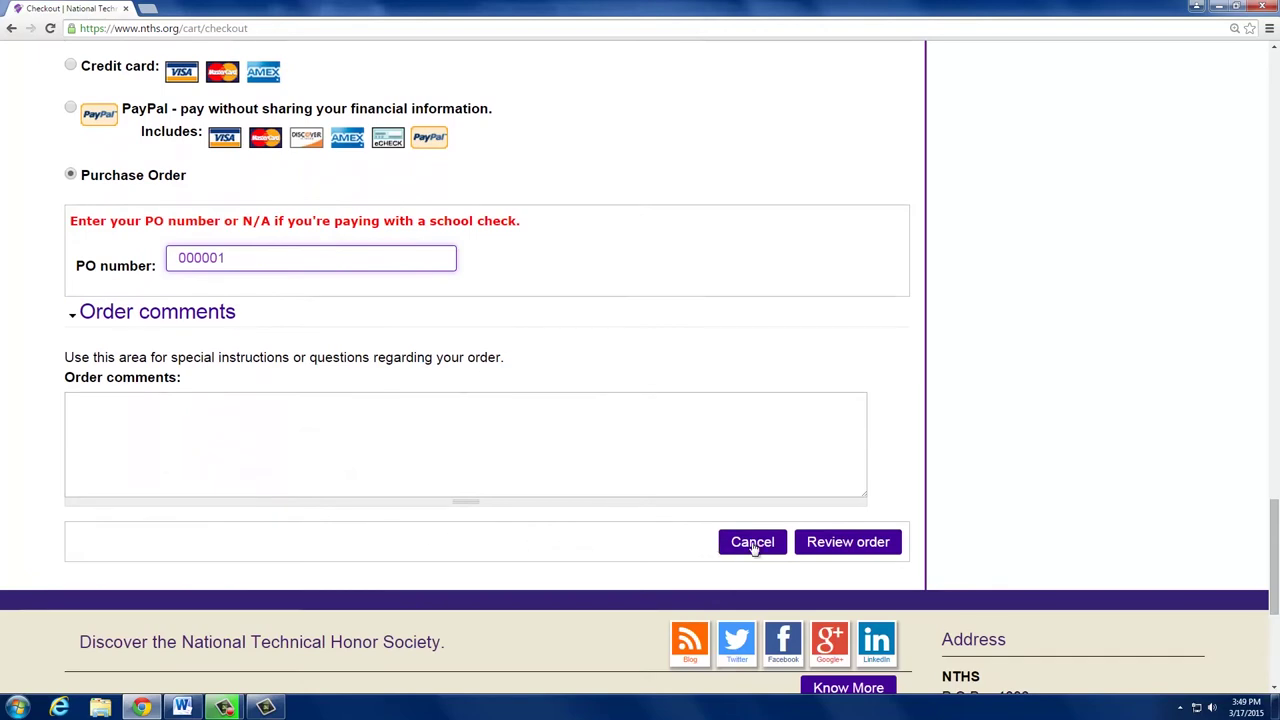
{"action": "left_click", "coordinate": [828, 550]}
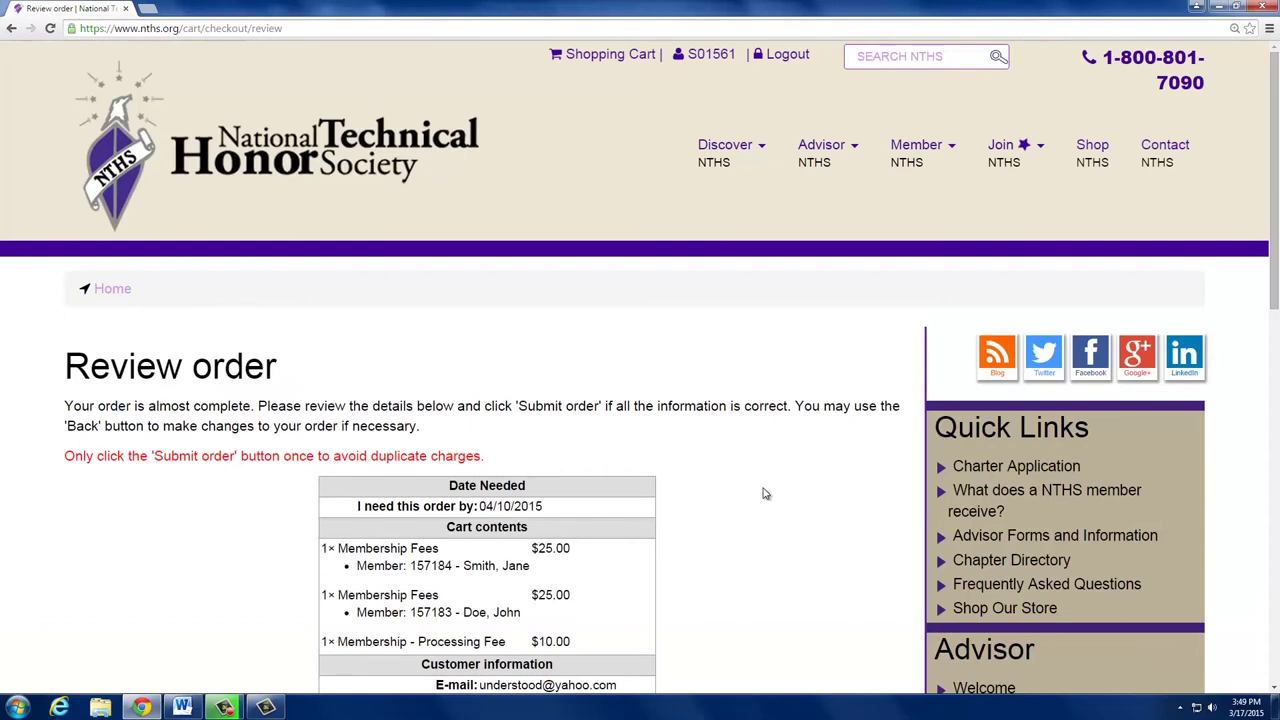
Submit the reviewed order from the bottom of the Review order page.
{"action": "scroll", "coordinate": [765, 493], "scroll_direction": "down", "scroll_amount": 4}
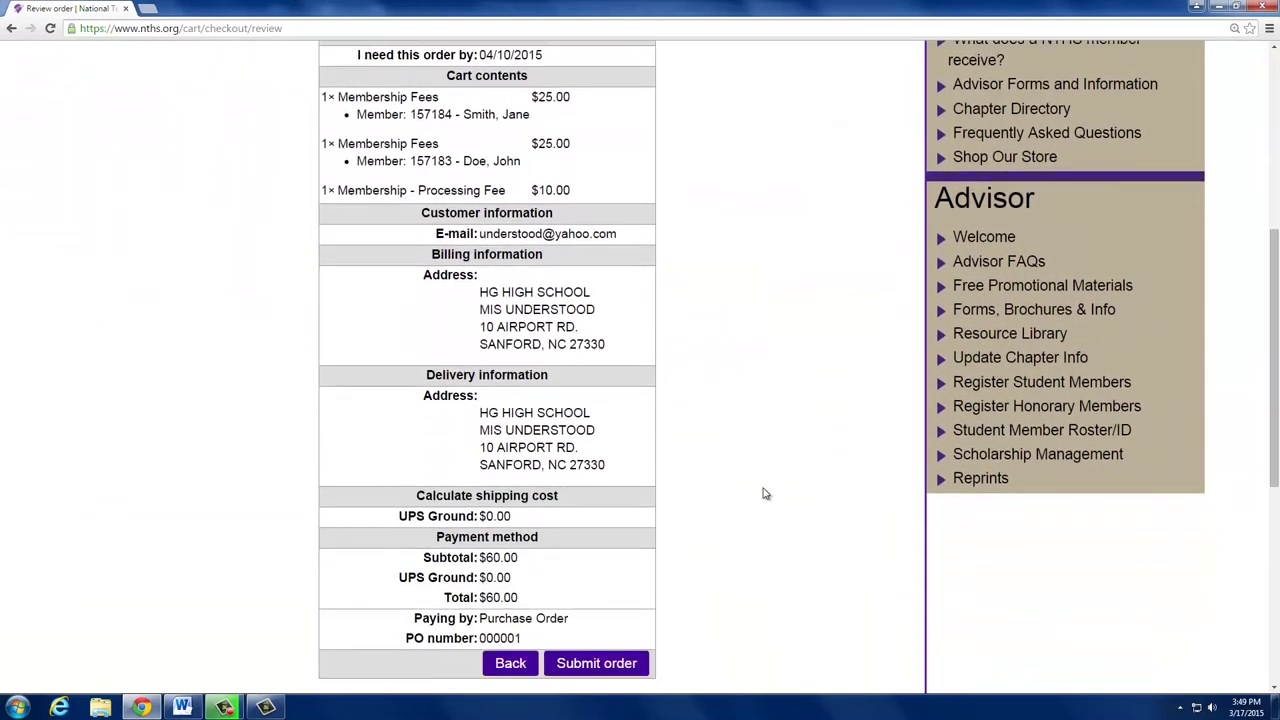
{"action": "scroll", "coordinate": [765, 493], "scroll_direction": "down", "scroll_amount": 3}
{"action": "left_click", "coordinate": [616, 440]}
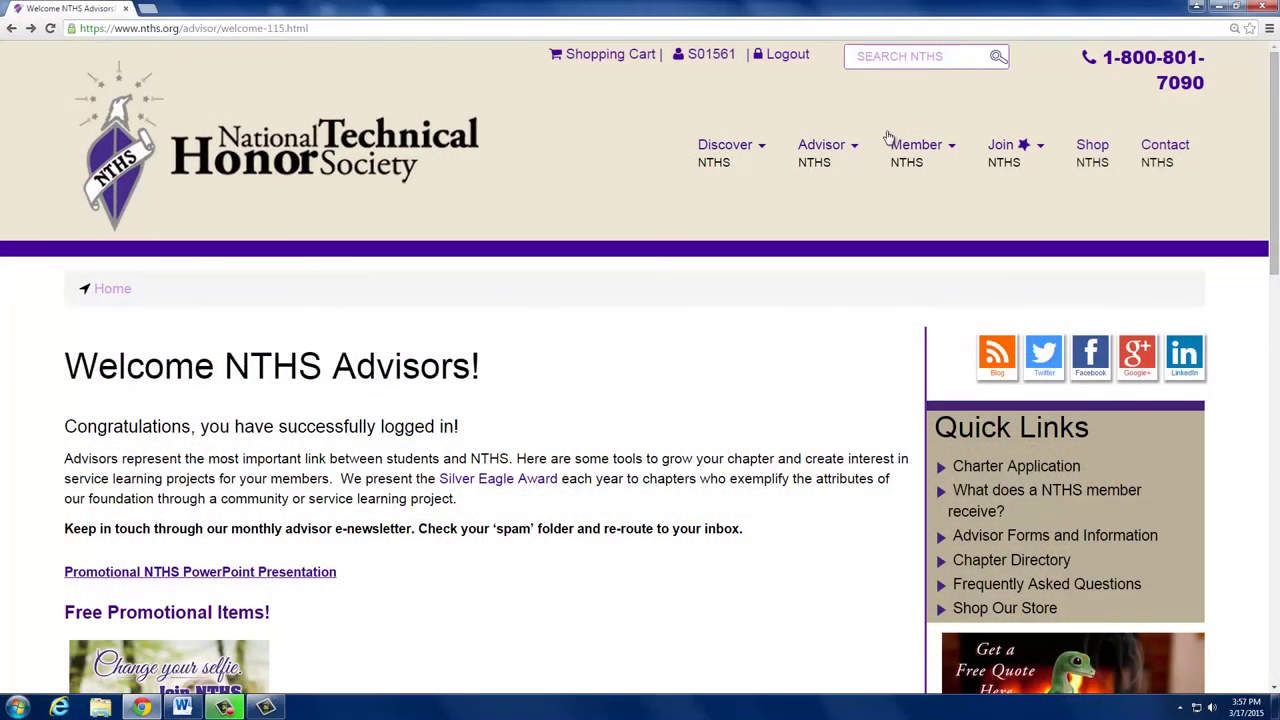
Open My NTHS Alumni from the Member menu and scroll through its benefits and scholarships.
{"action": "left_click", "coordinate": [912, 152]}
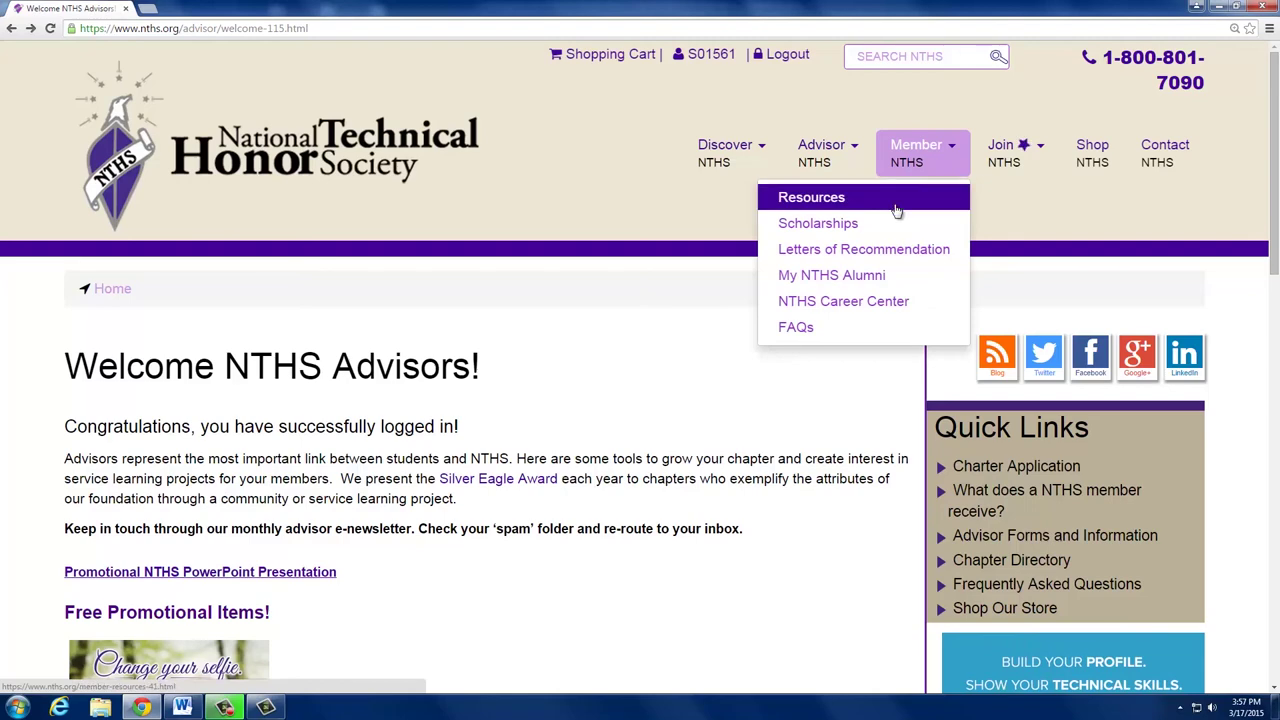
{"action": "left_click", "coordinate": [876, 275]}
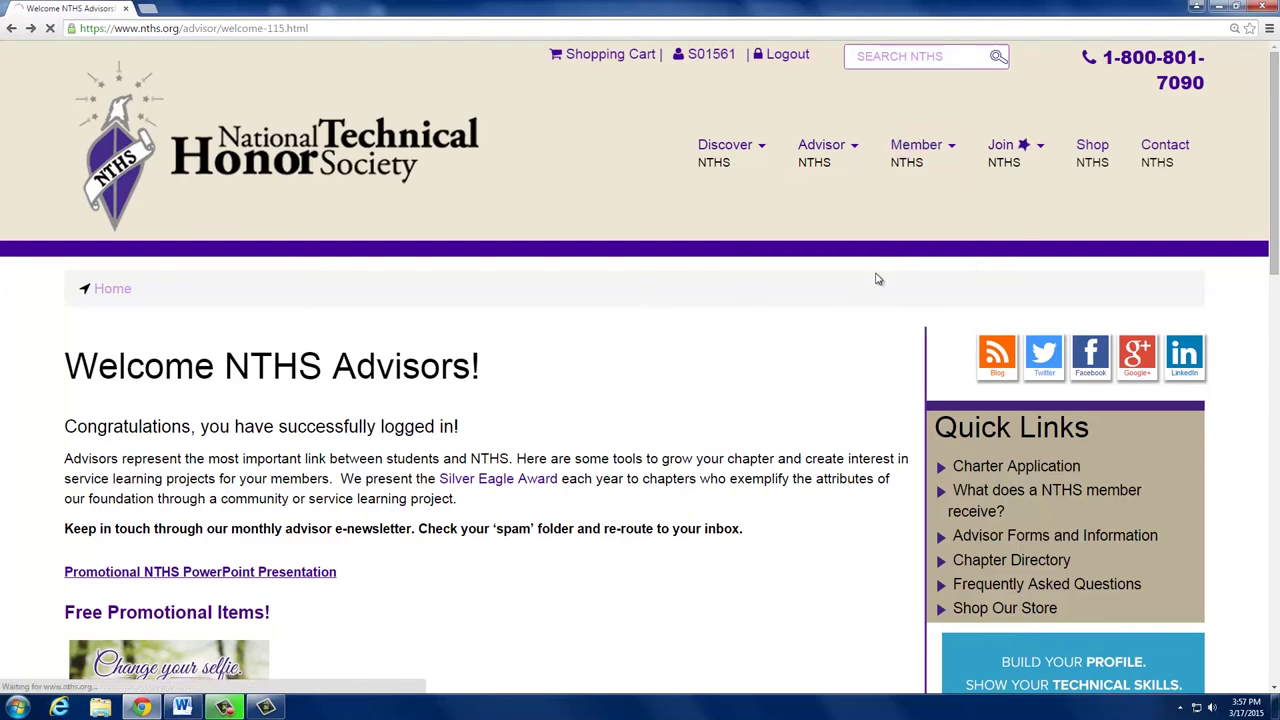
{"action": "scroll", "coordinate": [877, 279], "scroll_direction": "down", "scroll_amount": 3}
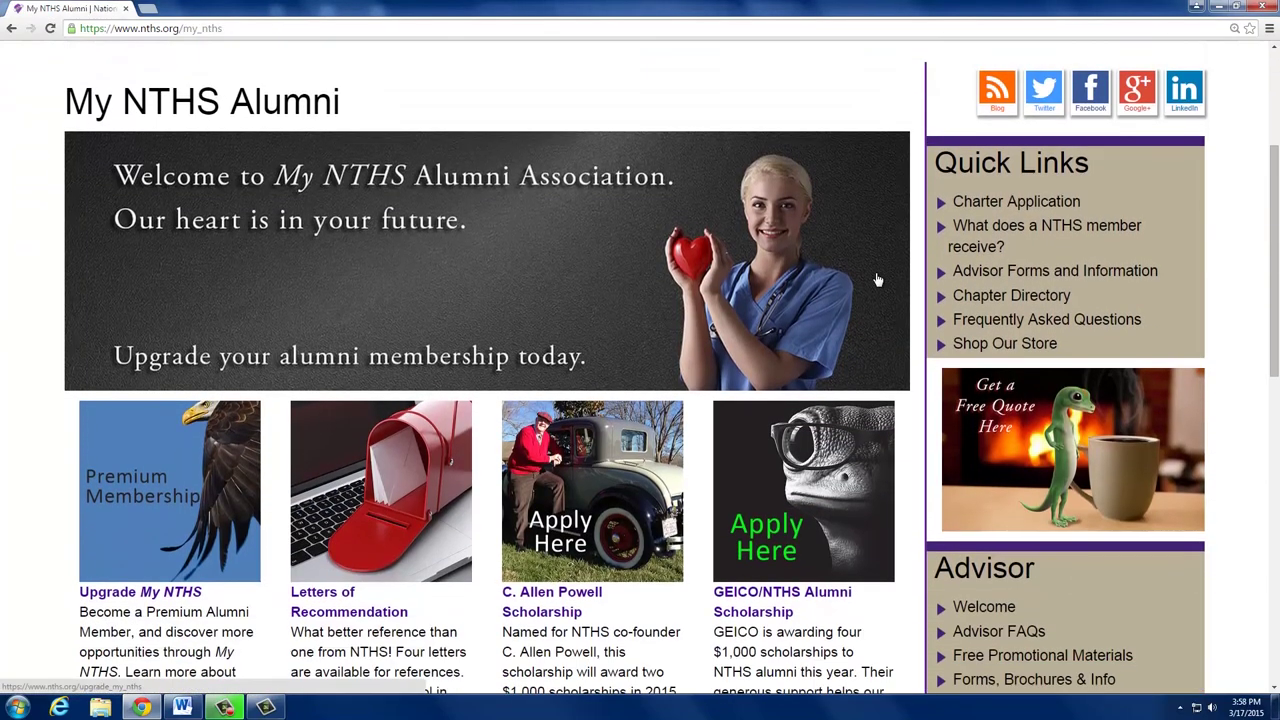
{"action": "scroll", "coordinate": [877, 279], "scroll_direction": "down", "scroll_amount": 4}
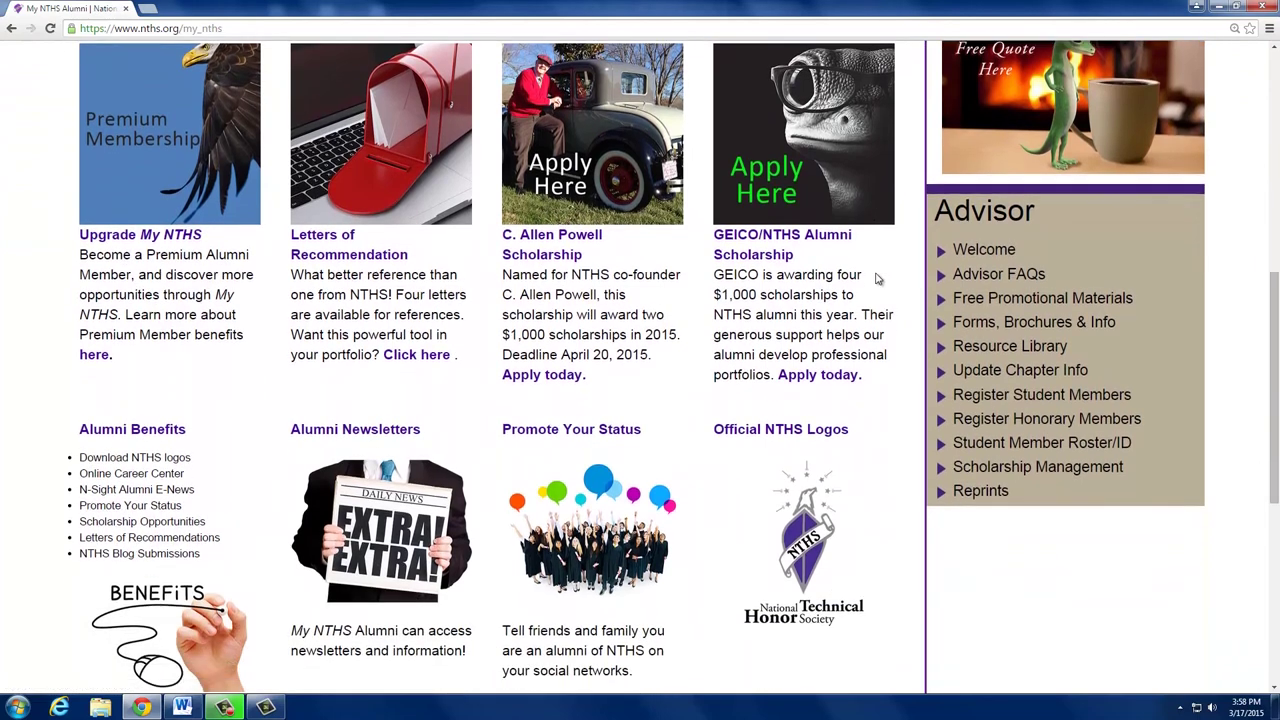